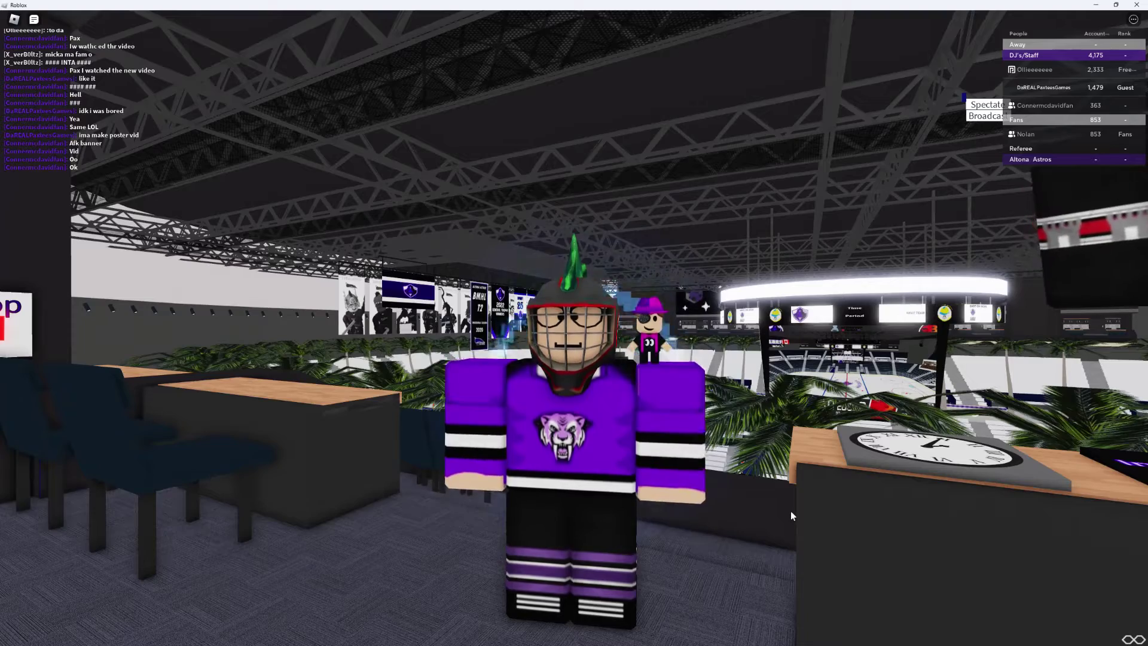
pyautogui.press('w')
pyautogui.press('a')
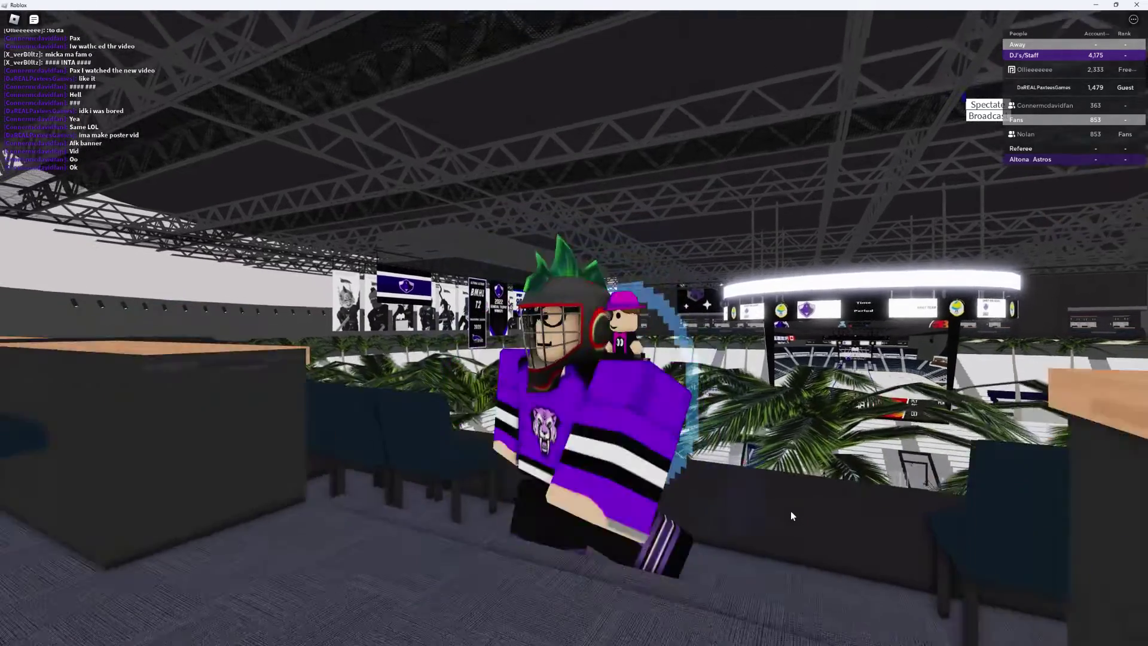
pyautogui.press('s')
pyautogui.moveTo(709, 408); pyautogui.dragTo(714, 408, button='right')
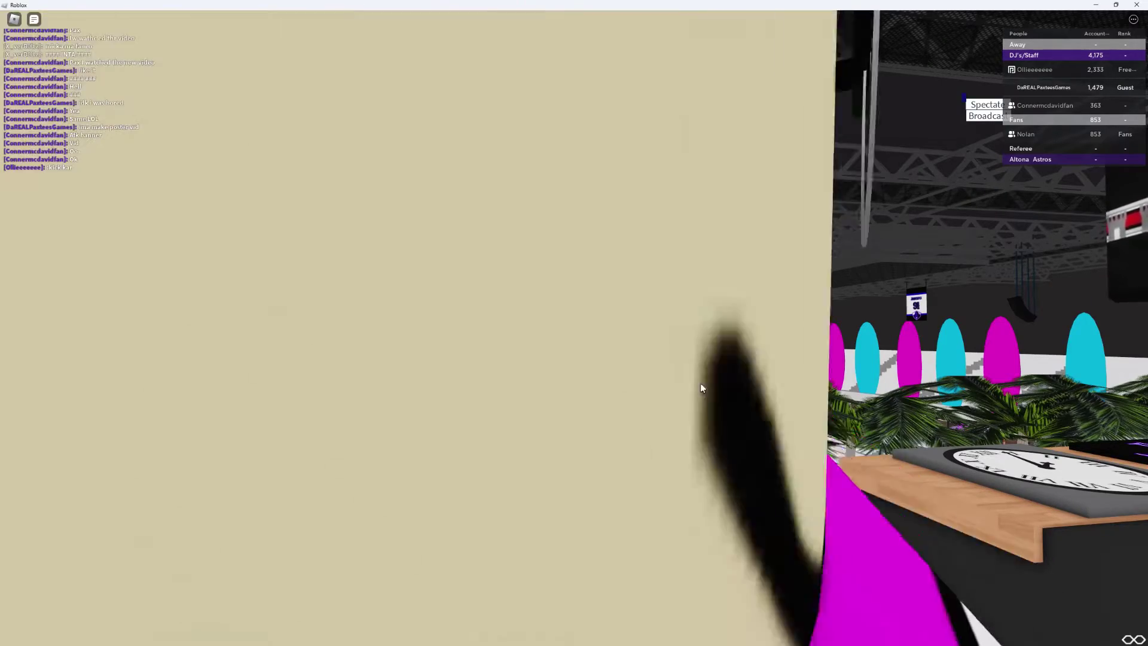
pyautogui.moveTo(701, 384); pyautogui.dragTo(698, 392, button='right')
pyautogui.press('s')
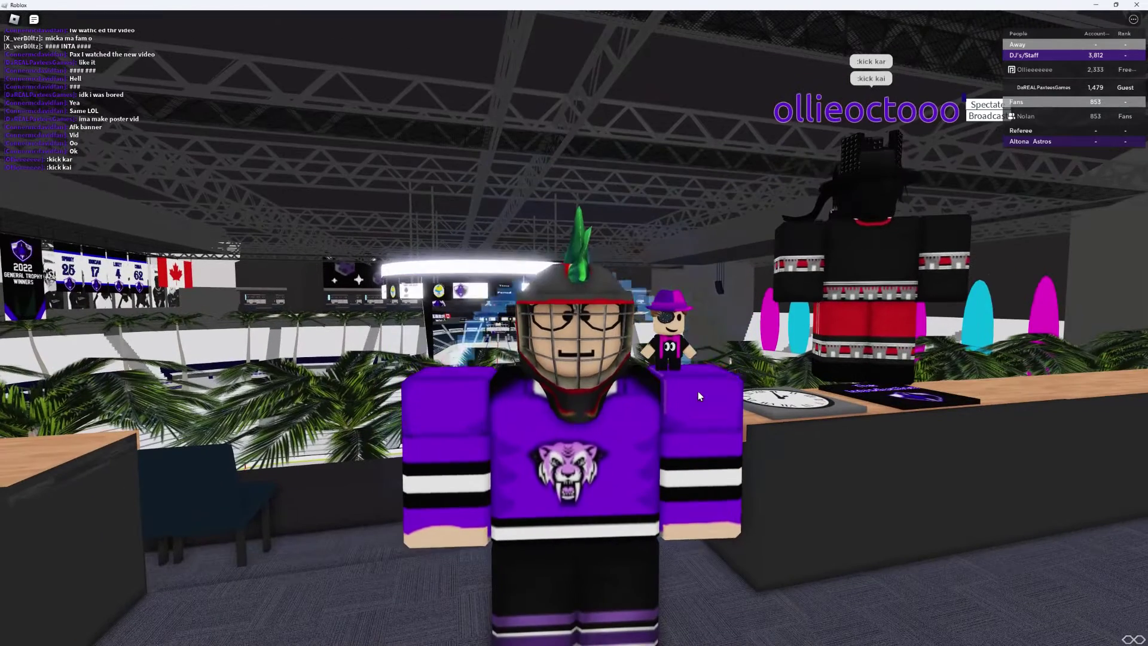
# Leave the current Roblox experience and confirm leaving
pyautogui.press('Escape')
pyautogui.press('l')
pyautogui.press('Return')
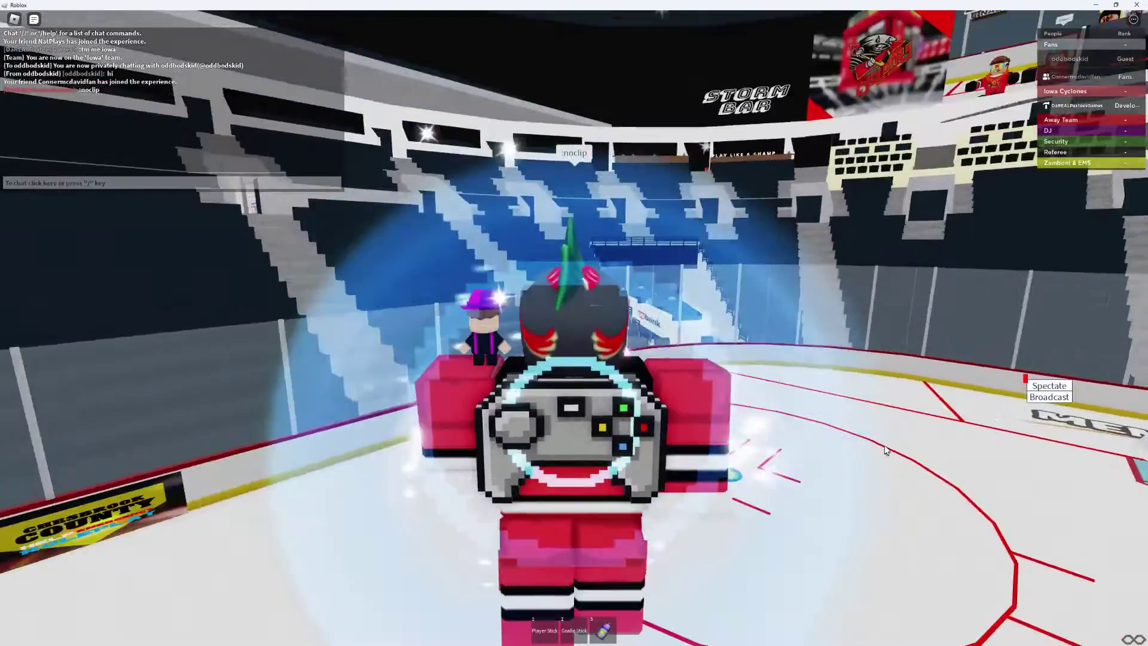
# Send the chat command ":clip" in the hockey arena
pyautogui.press('d')
pyautogui.press('/')
pyautogui.write(':cli')
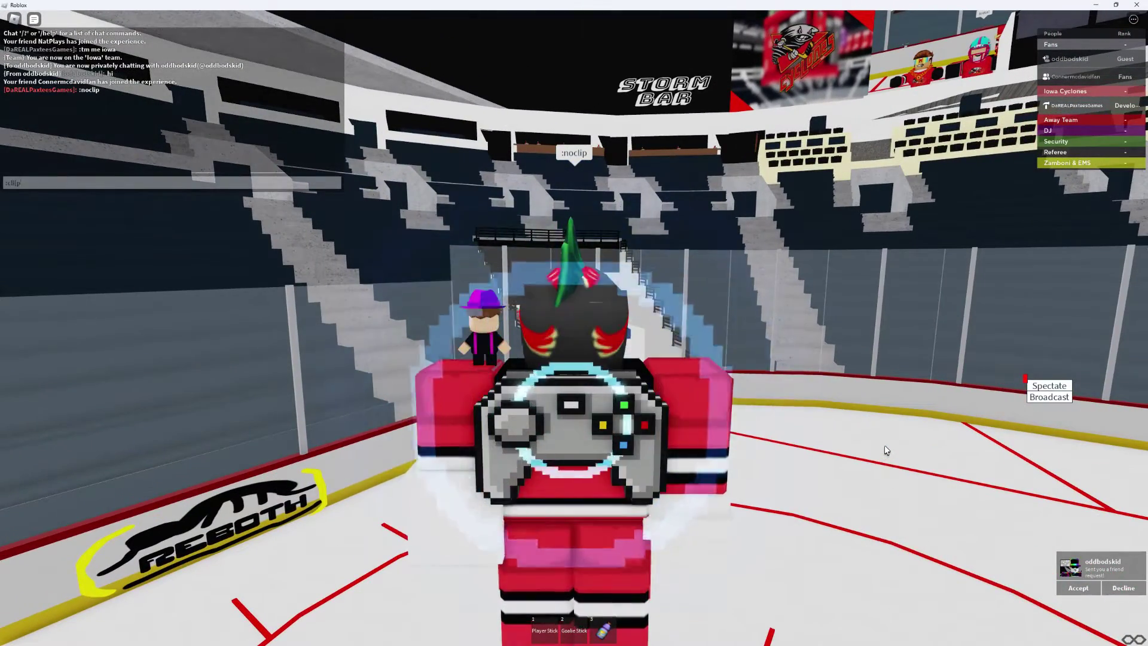
pyautogui.write('p')
pyautogui.press('Return')
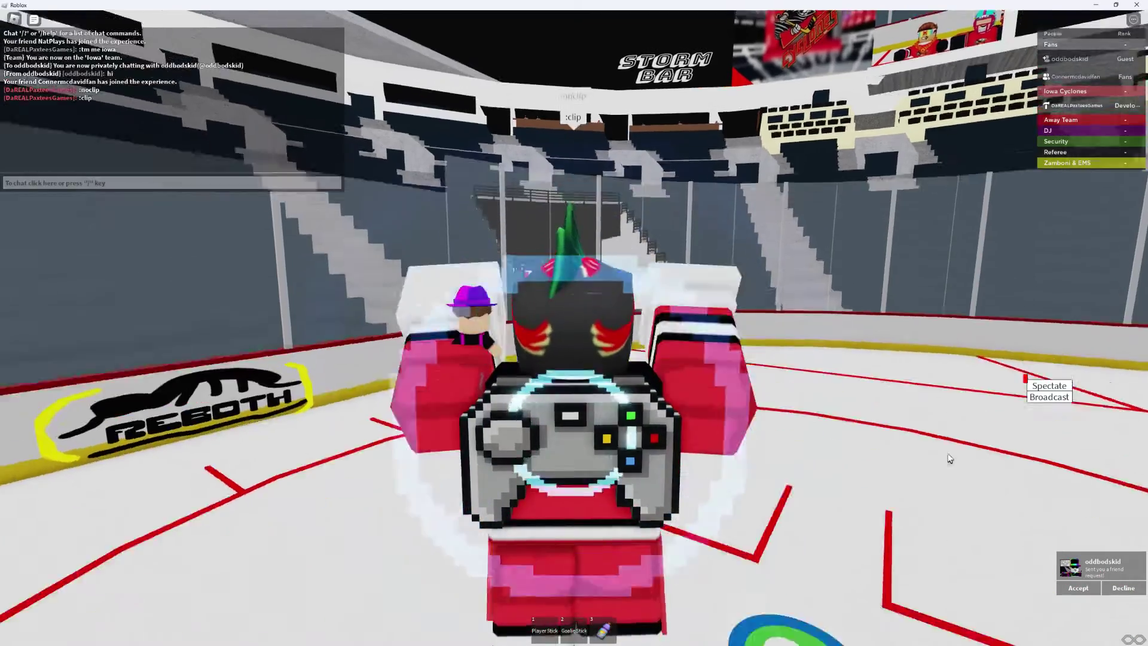
# Turn the avatar to face the camera on the ice and equip the Goalie Stick
pyautogui.press('s')
pyautogui.moveTo(1009, 417); pyautogui.dragTo(1009, 422, button='right')
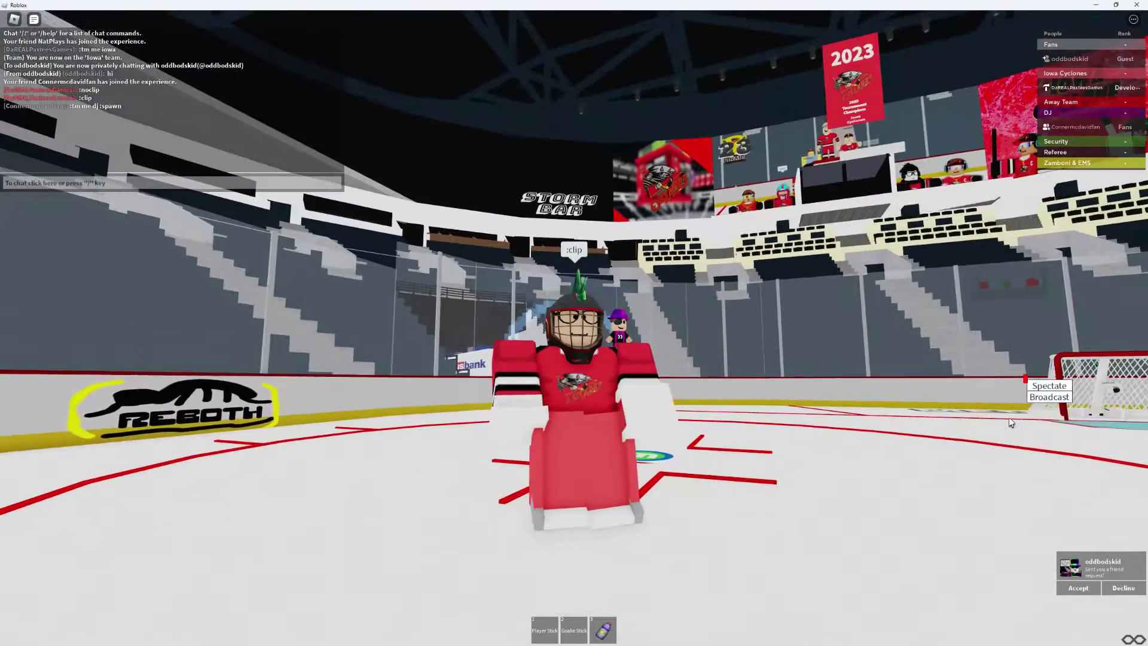
pyautogui.press('2')
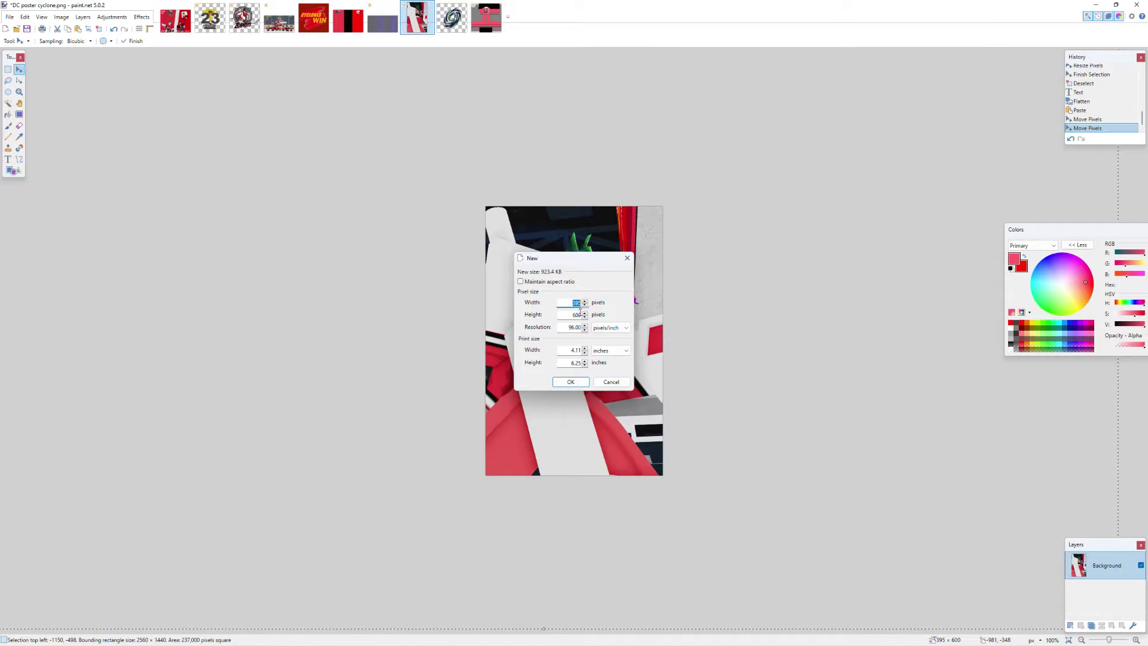
# Switch to paint.net, dismiss the new-image dialog and copy the selected swirl from the cyclone logo image
pyautogui.click(618, 382)
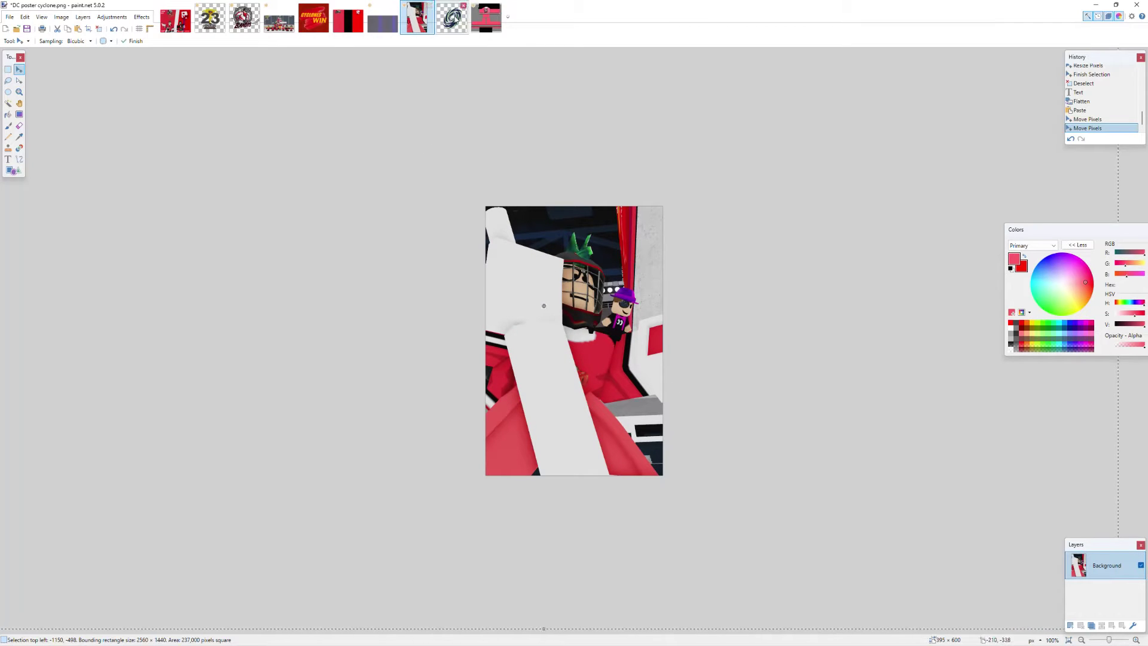
pyautogui.click(443, 21)
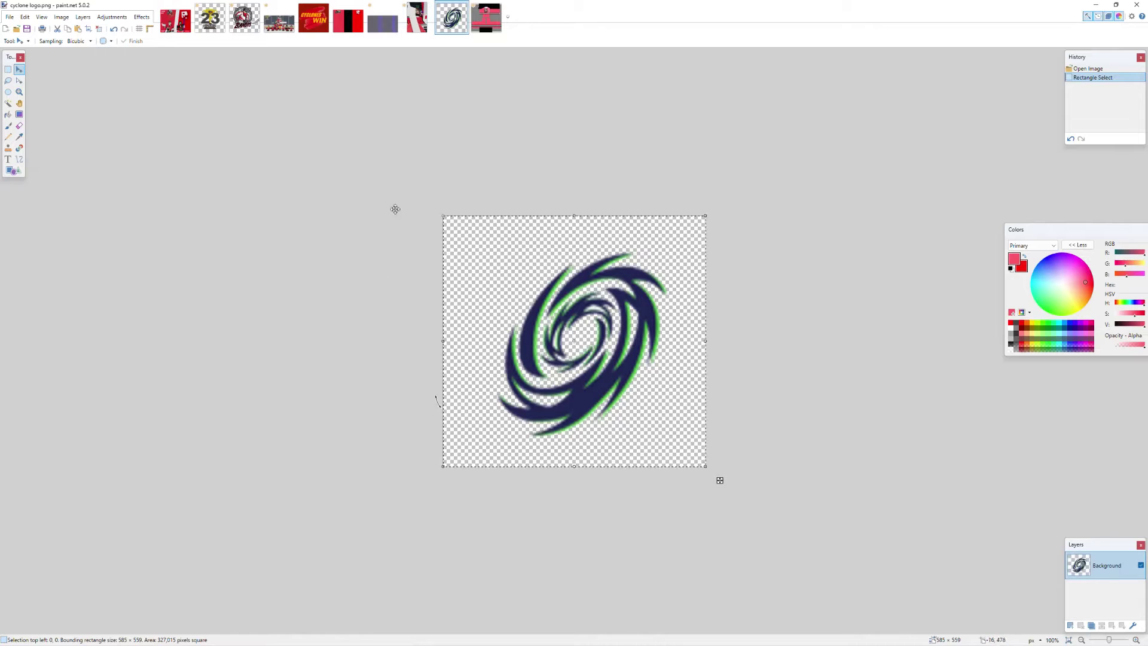
pyautogui.click(24, 17)
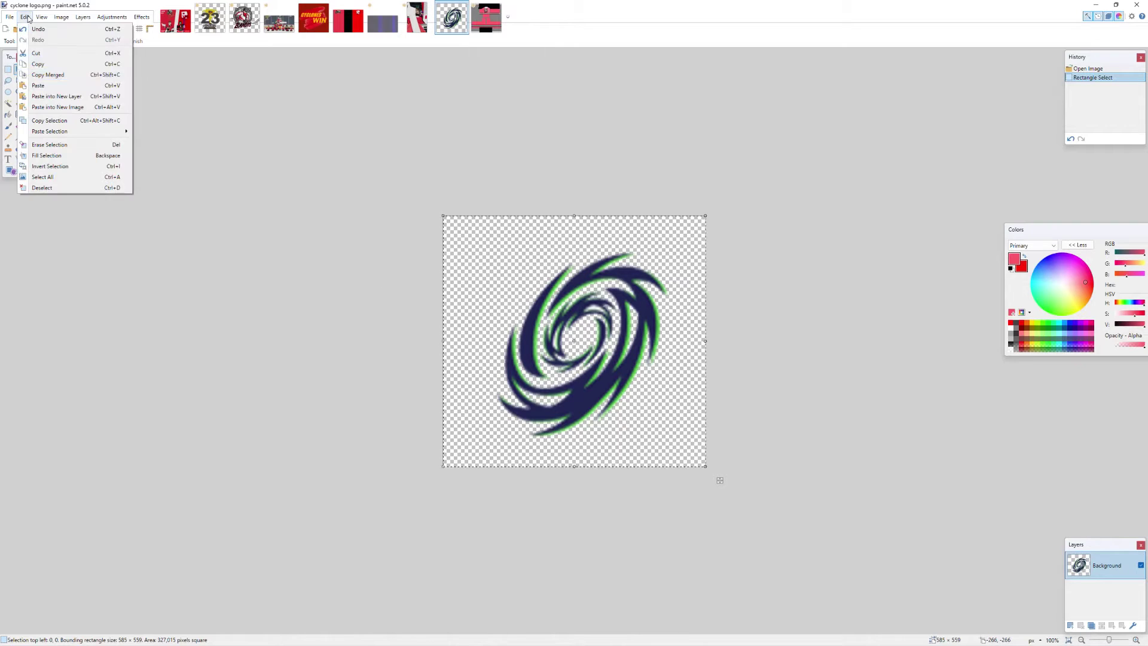
pyautogui.click(38, 64)
# Add a new empty layer above the background of the DC poster cyclone image
pyautogui.click(421, 27)
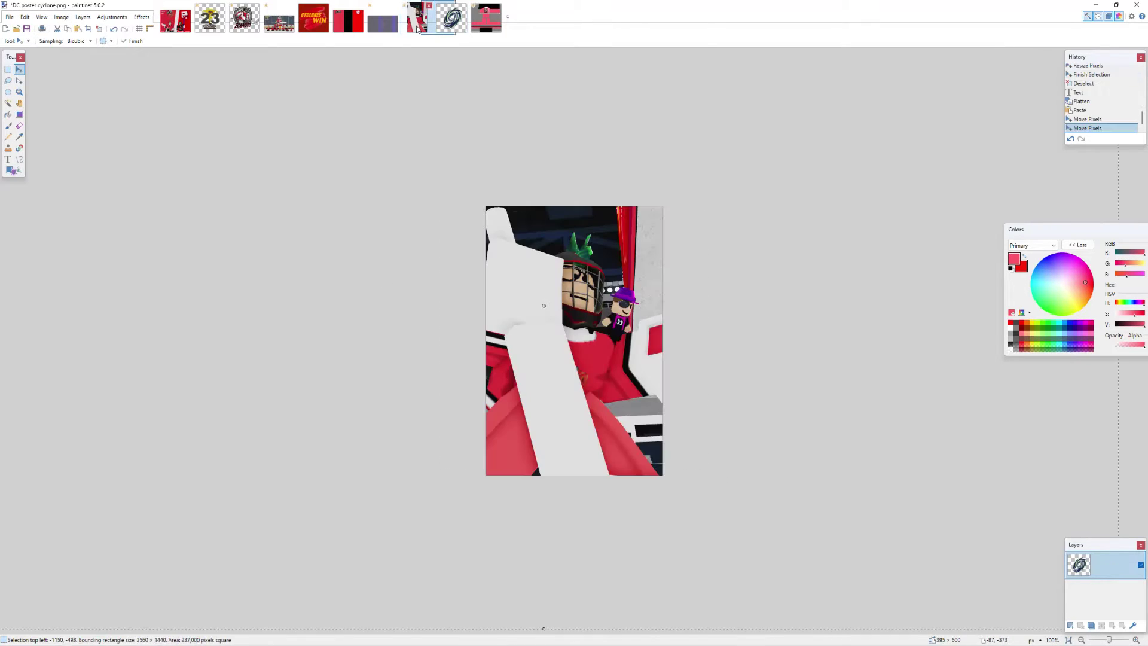
pyautogui.click(1070, 625)
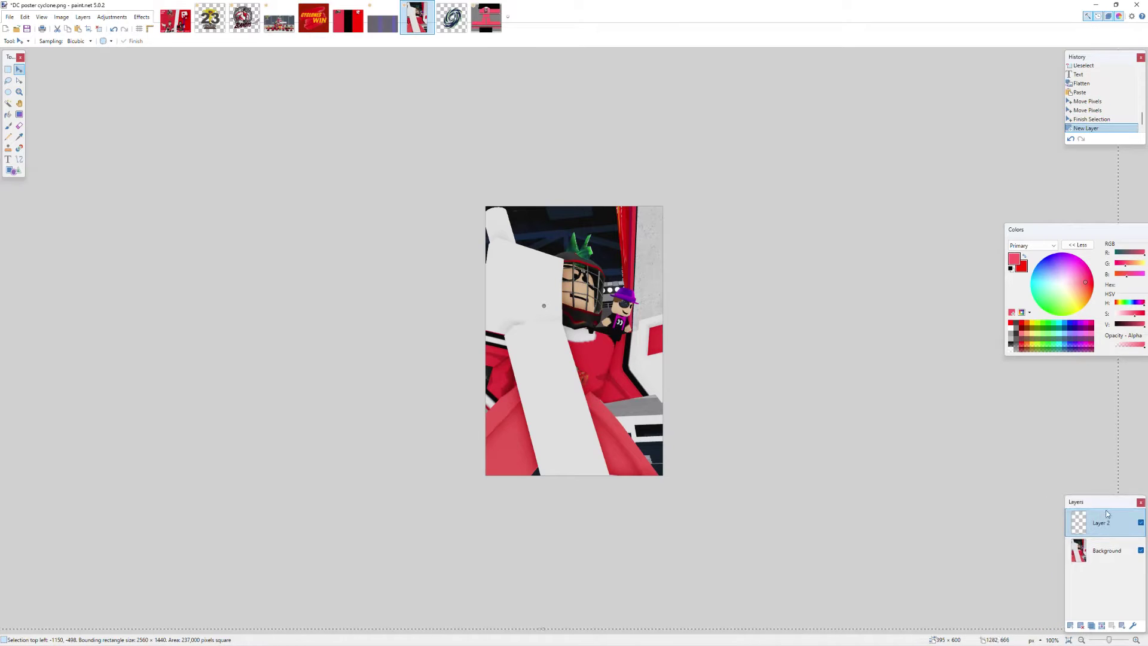
# Paste the cyclone logo onto the new layer at the existing canvas size and shrink it to about 257 × 238 px in the poster's lower-left corner
pyautogui.click(24, 17)
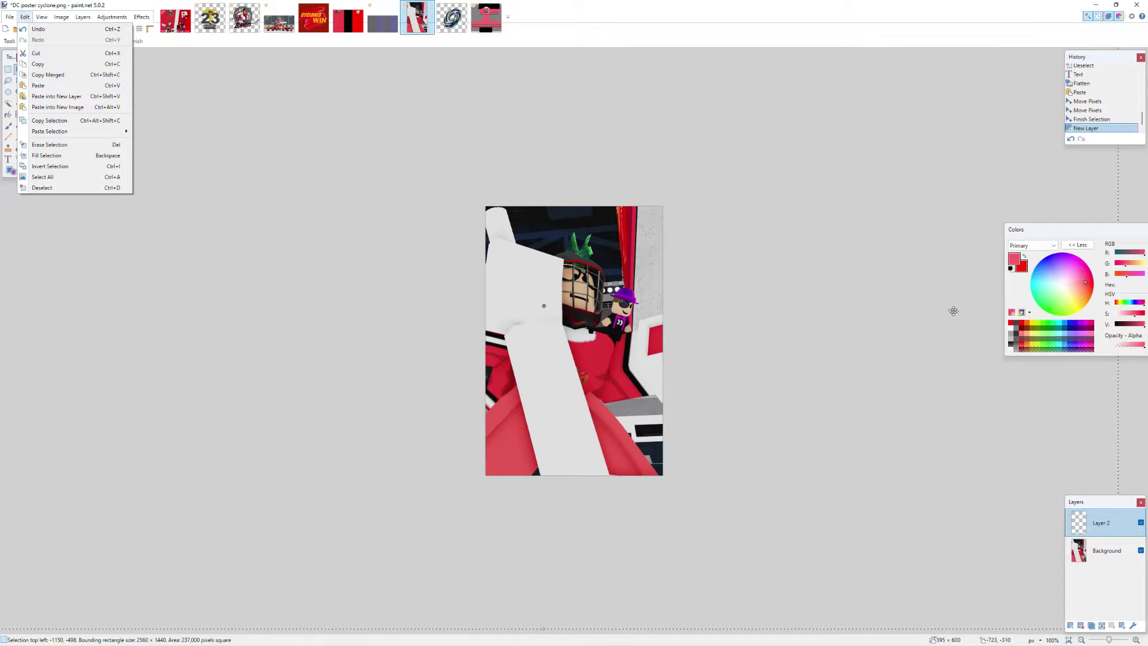
pyautogui.press('Right')
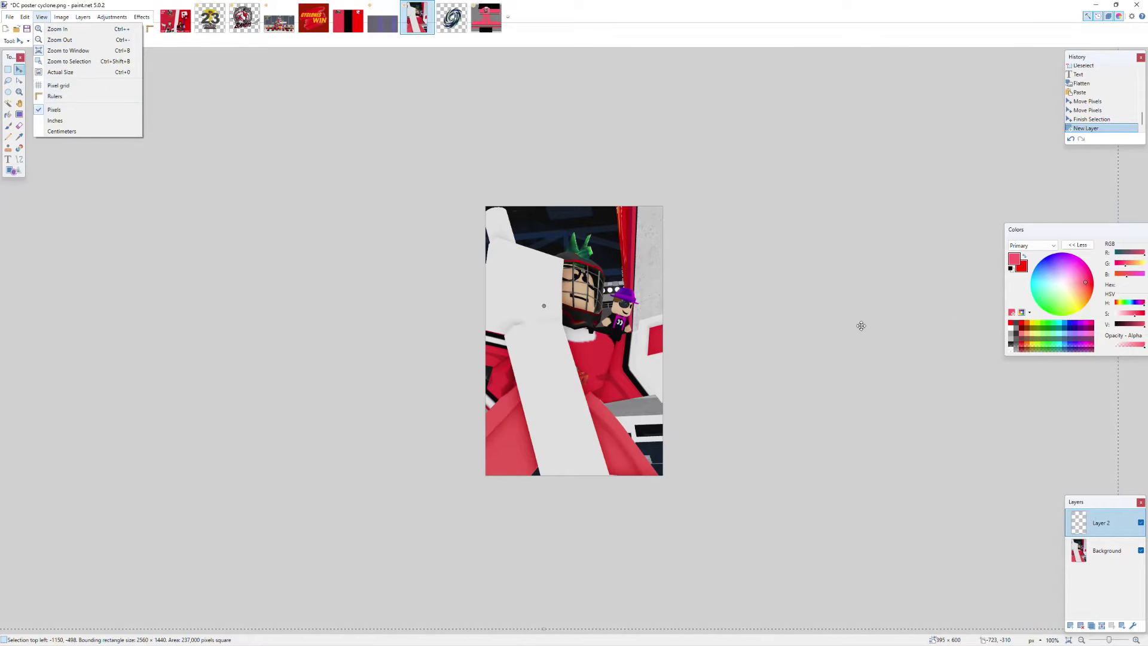
pyautogui.moveTo(25, 17)
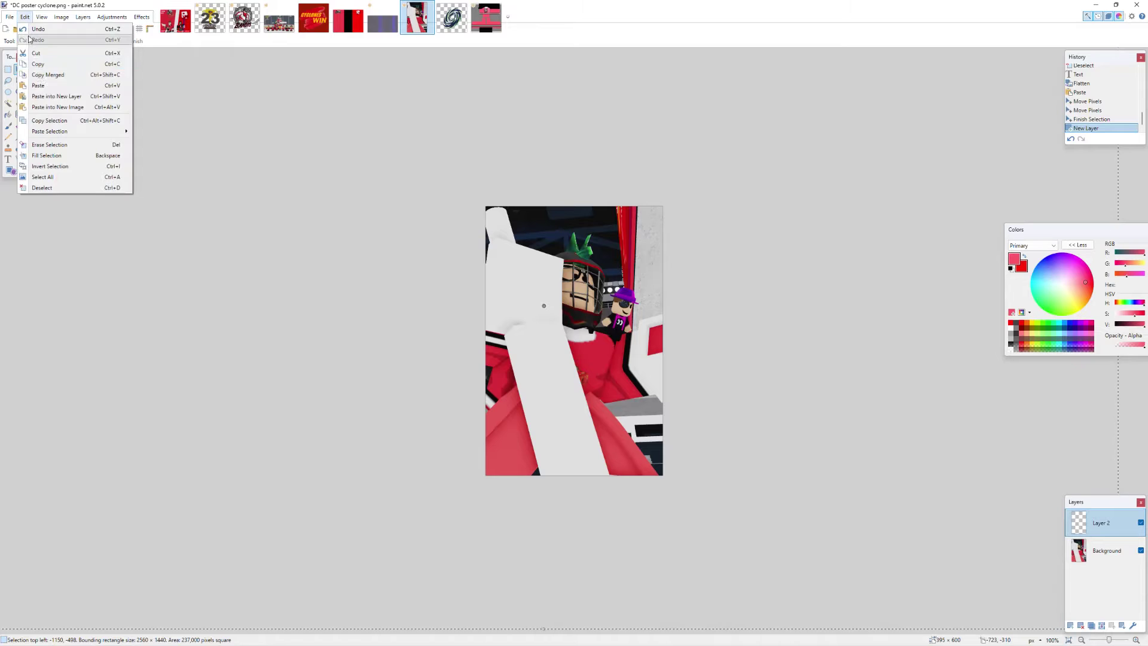
pyautogui.click(39, 85)
pyautogui.click(591, 391)
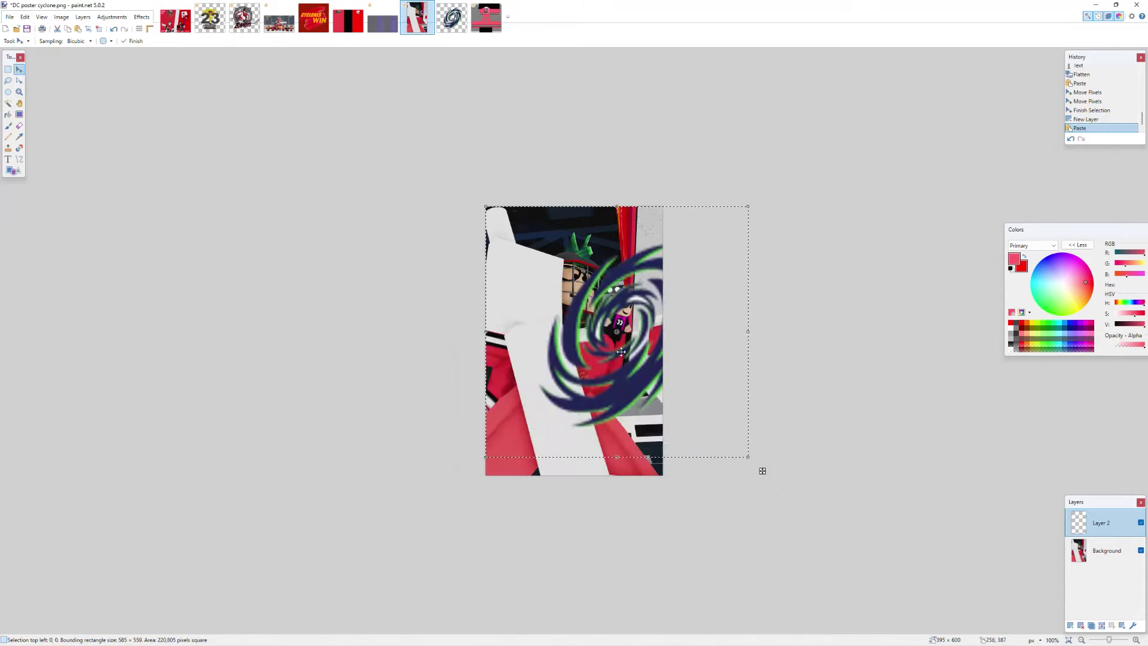
pyautogui.moveTo(760, 214); pyautogui.dragTo(602, 353)
pyautogui.moveTo(610, 471); pyautogui.dragTo(595, 497)
# Close the Roblox game client window from the desktop
pyautogui.press('super')
pyautogui.rightClick(694, 636)
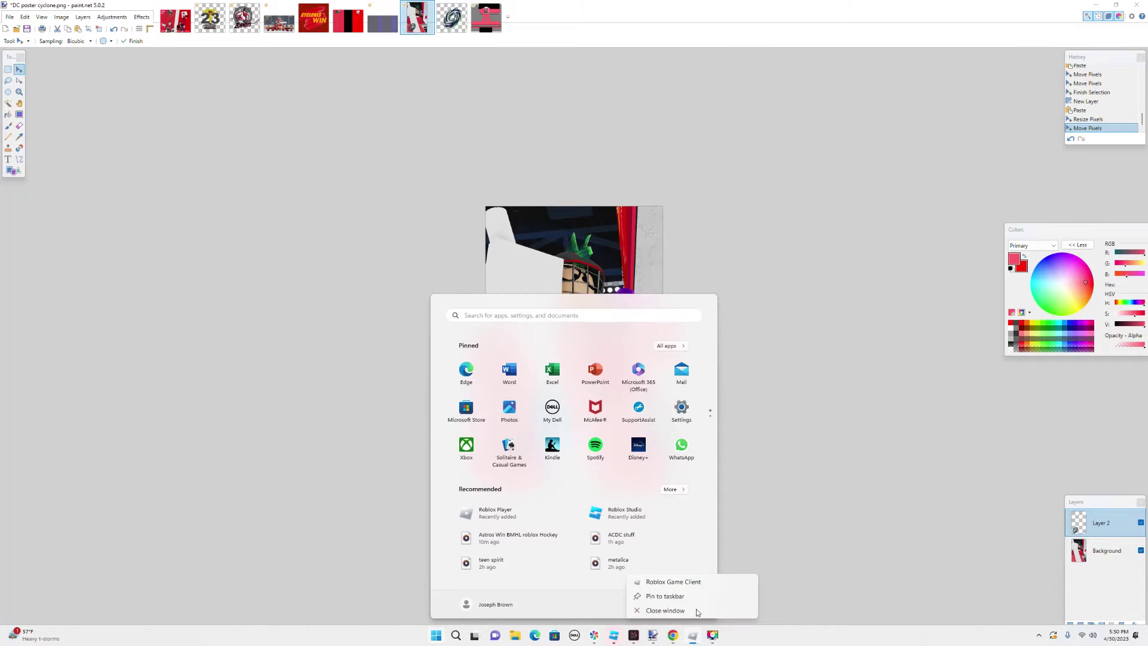
pyautogui.click(665, 611)
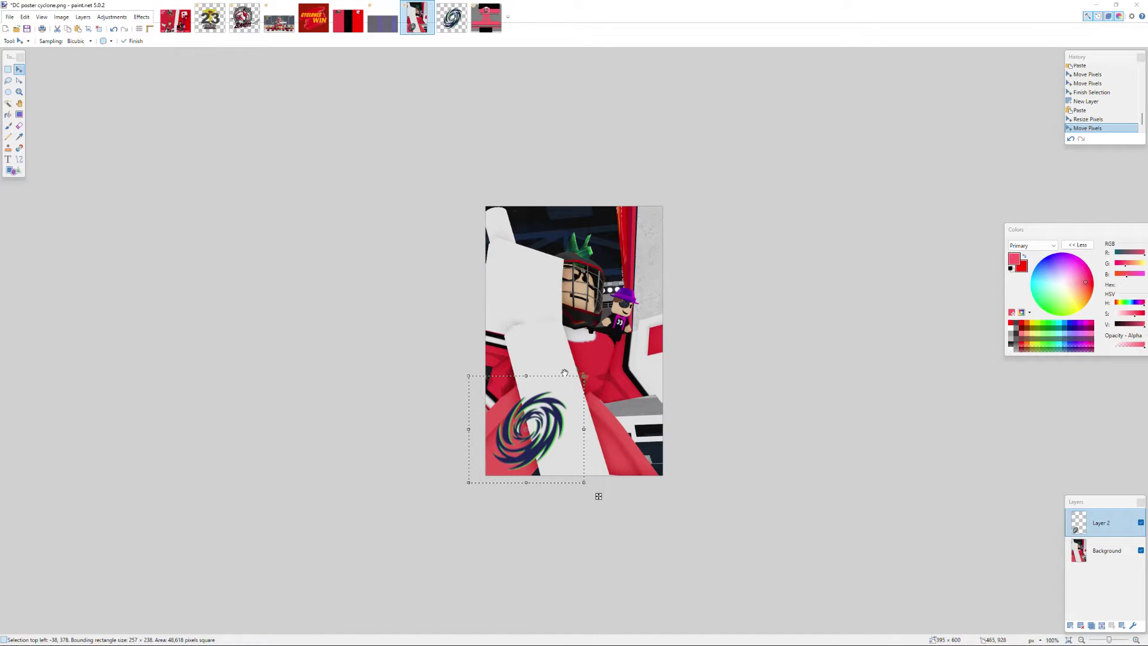
# Deselect the placed cyclone logo with the Rectangle Select tool
pyautogui.click(8, 41)
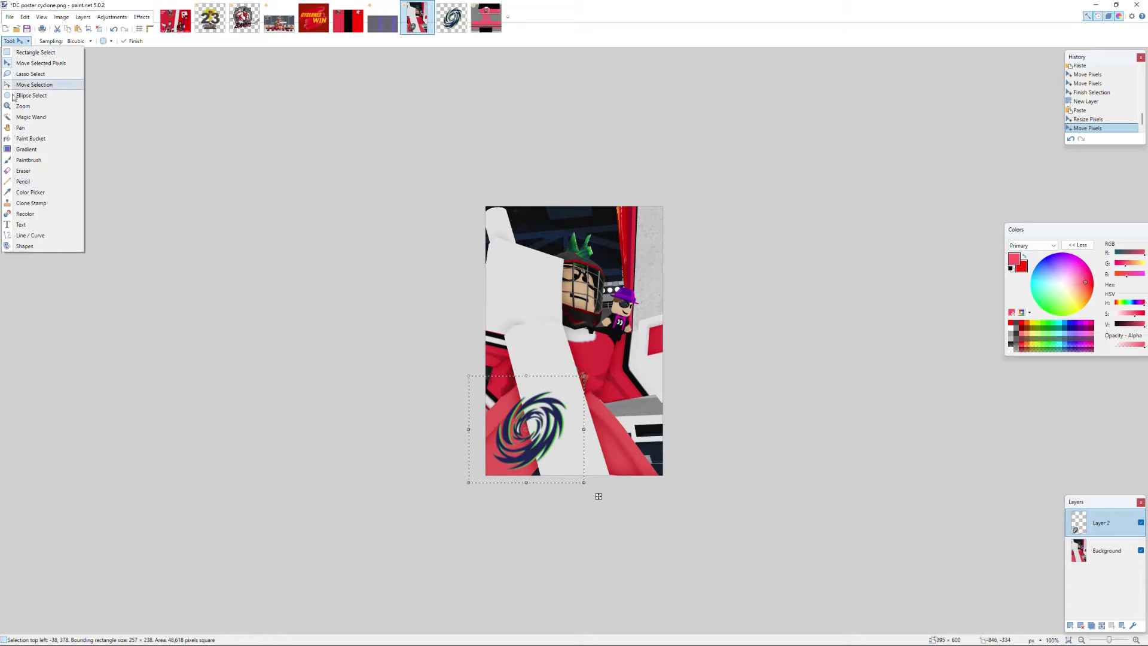
pyautogui.click(38, 229)
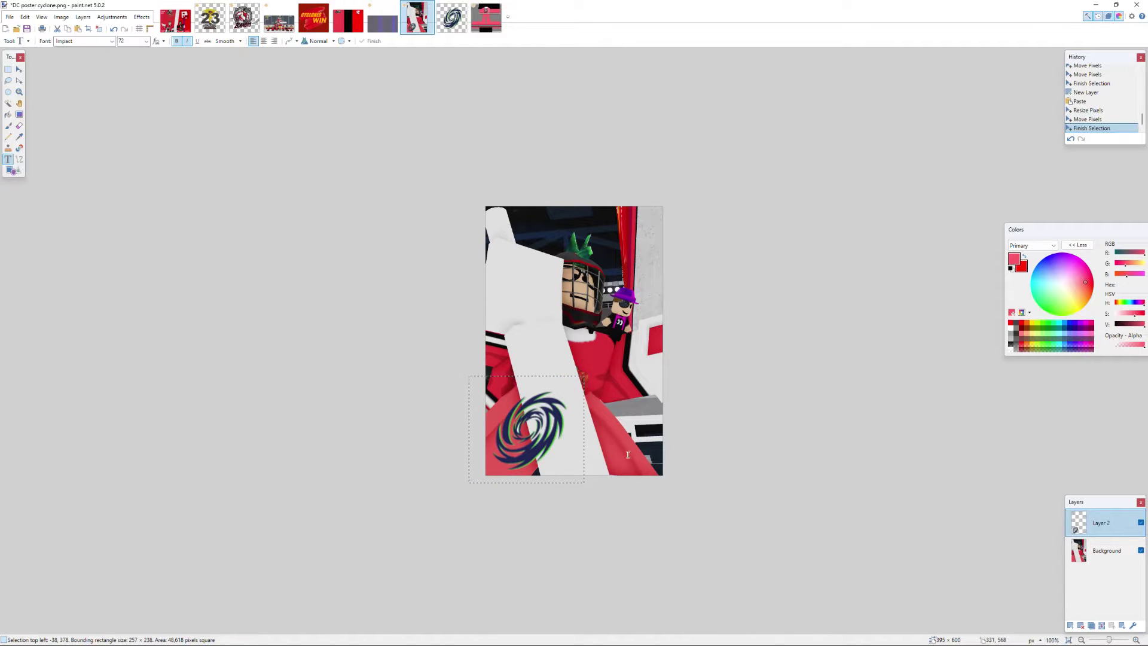
pyautogui.click(21, 41)
pyautogui.click(24, 52)
pyautogui.click(336, 190)
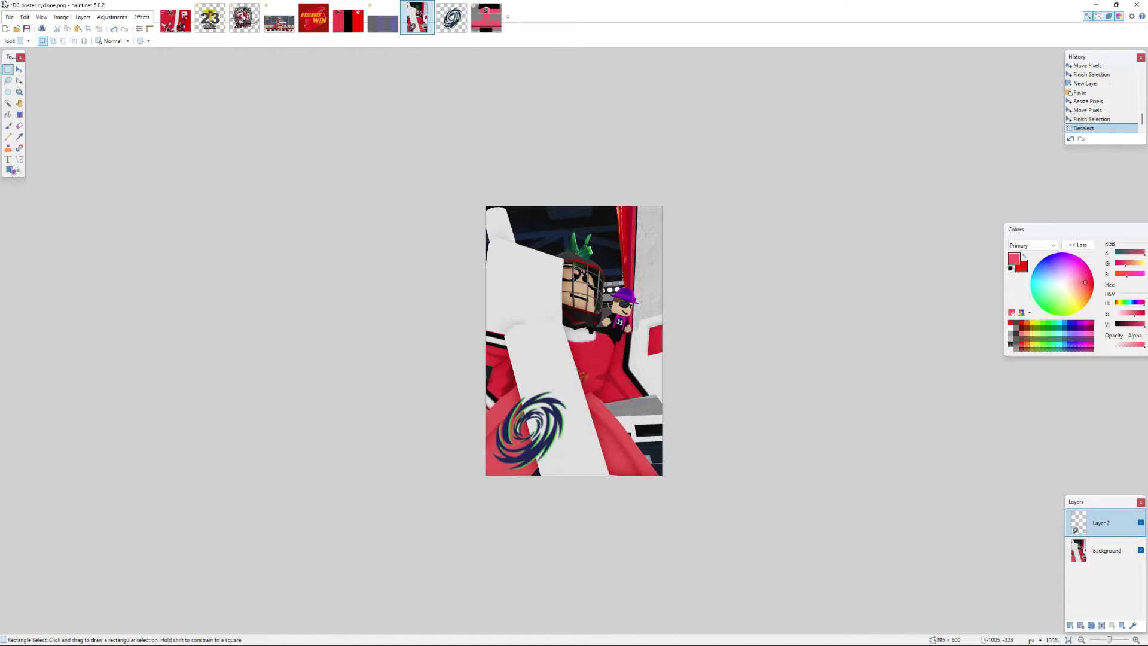
# Add the text CYCLONE in Impact size 72 beside the logo near the poster's bottom
pyautogui.click(11, 41)
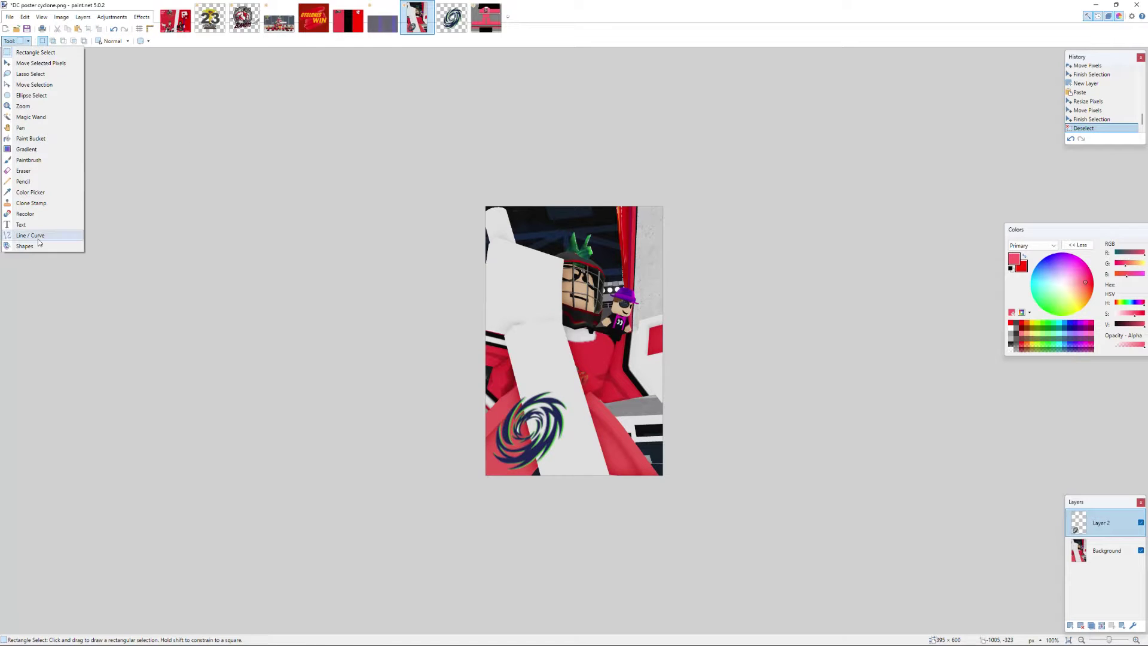
pyautogui.click(21, 224)
pyautogui.click(597, 402)
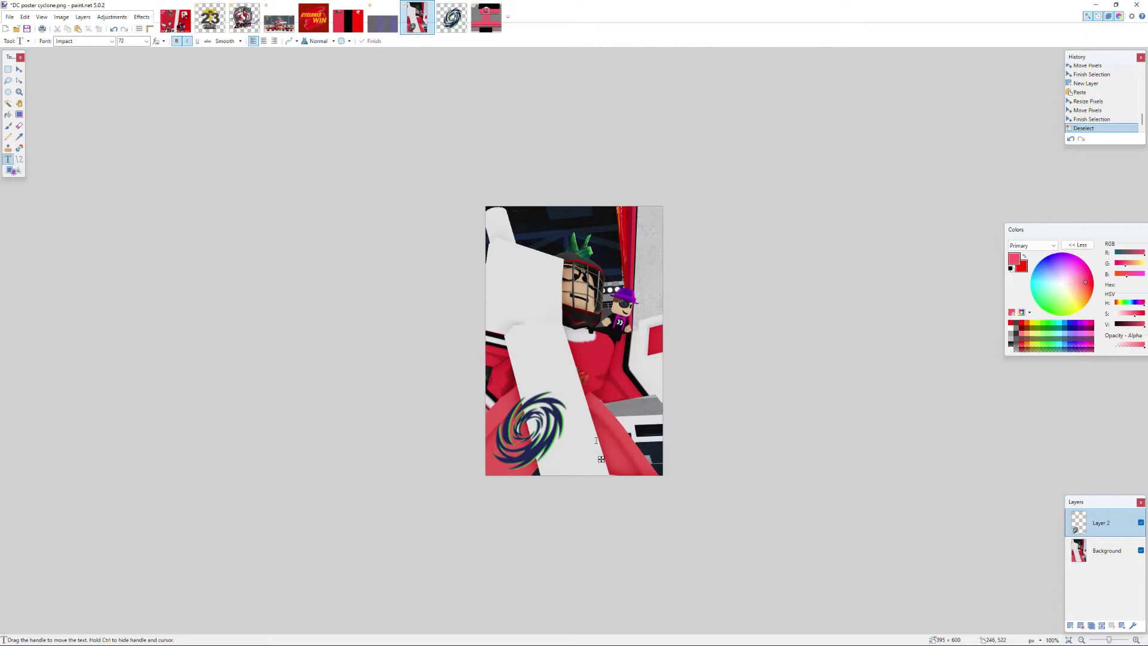
pyautogui.write('CYC')
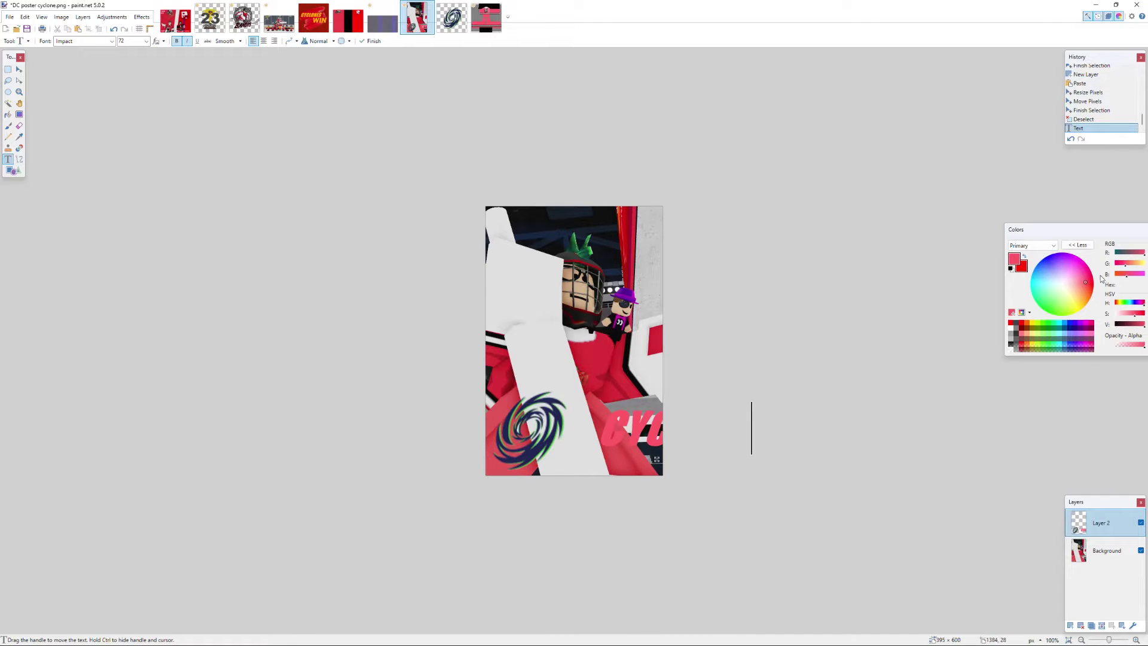
# Set the primary colour to white for the CYCLONE text and move the text across the poster's bottom
pyautogui.moveTo(1124, 317); pyautogui.dragTo(1042, 329)
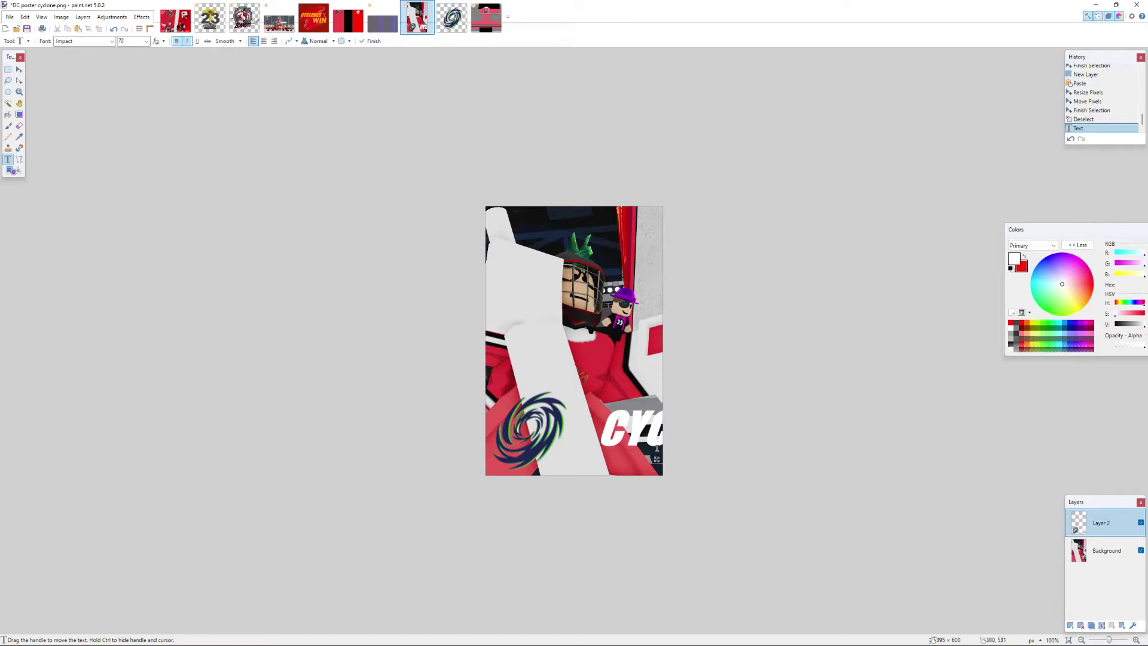
pyautogui.moveTo(657, 458); pyautogui.dragTo(558, 479)
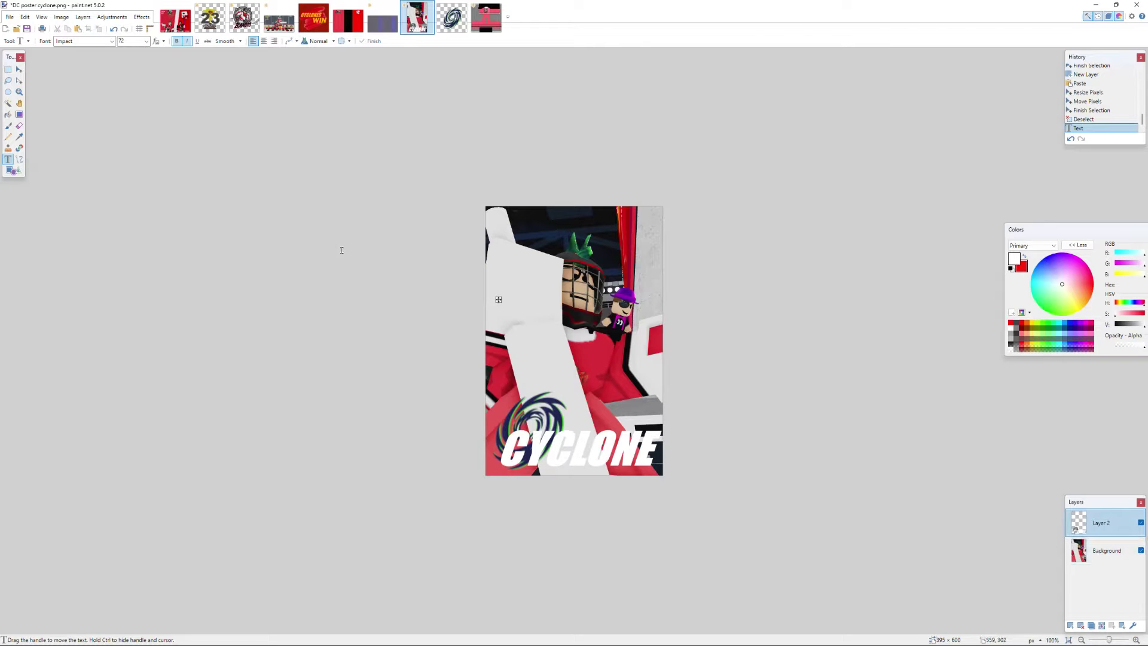
# Add the number 15 in white and move it up into the poster's upper-left corner
pyautogui.write('15')
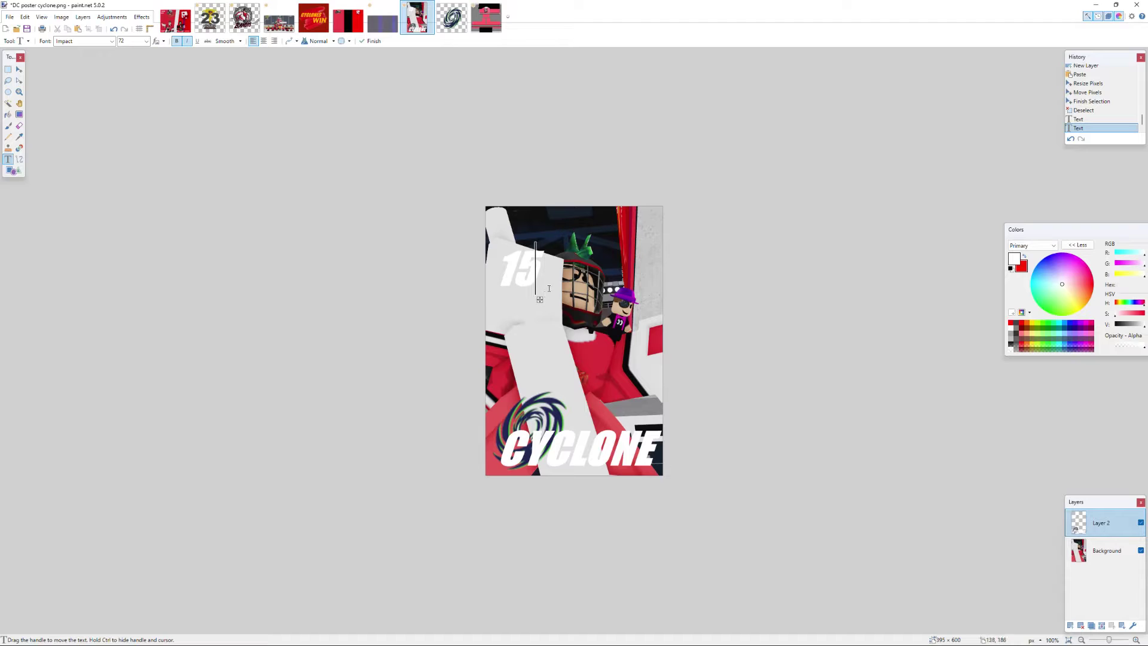
pyautogui.moveTo(540, 298); pyautogui.dragTo(537, 258)
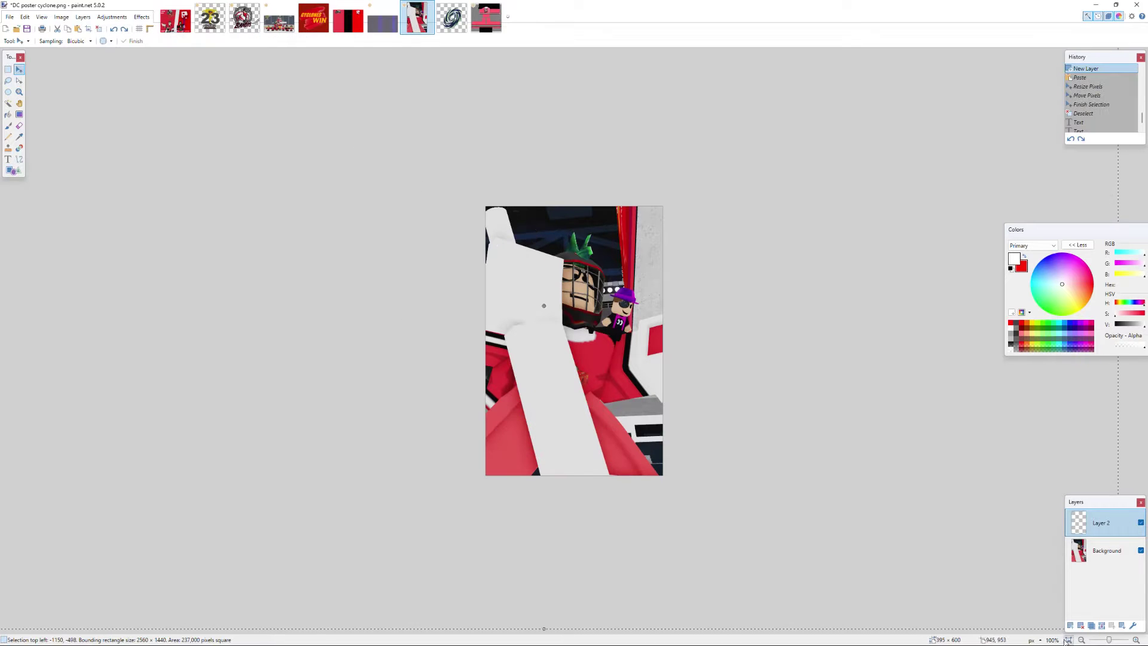
# Draw a solid white rectangle about 504 × 120 px as a horizontal band across the poster's lower part
pyautogui.click(21, 41)
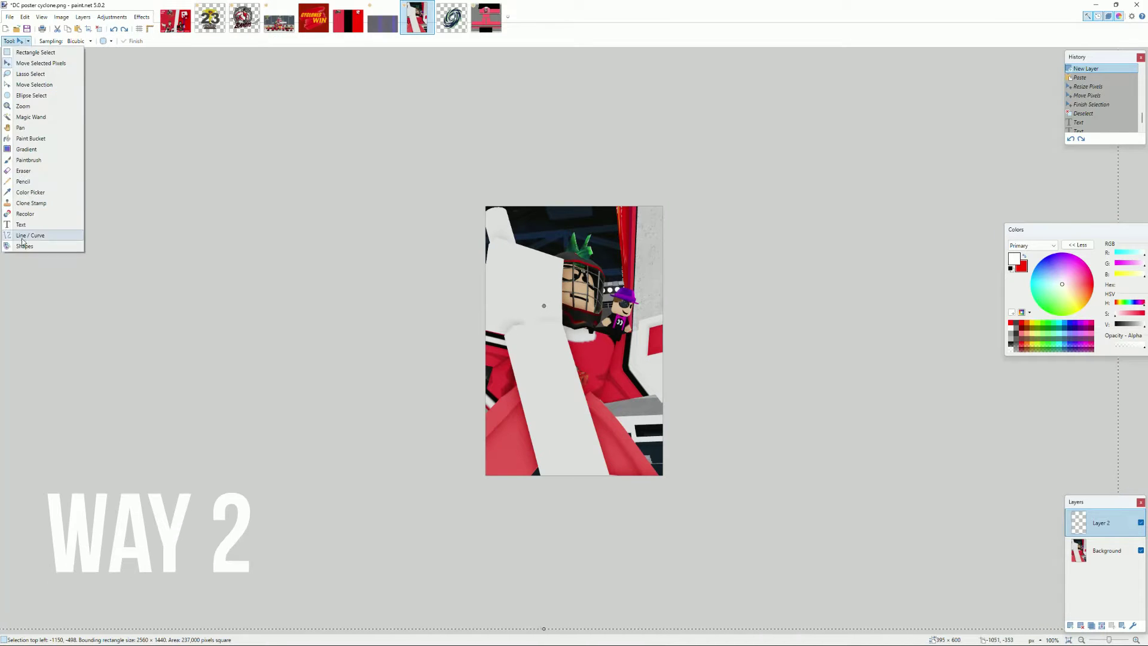
pyautogui.click(21, 241)
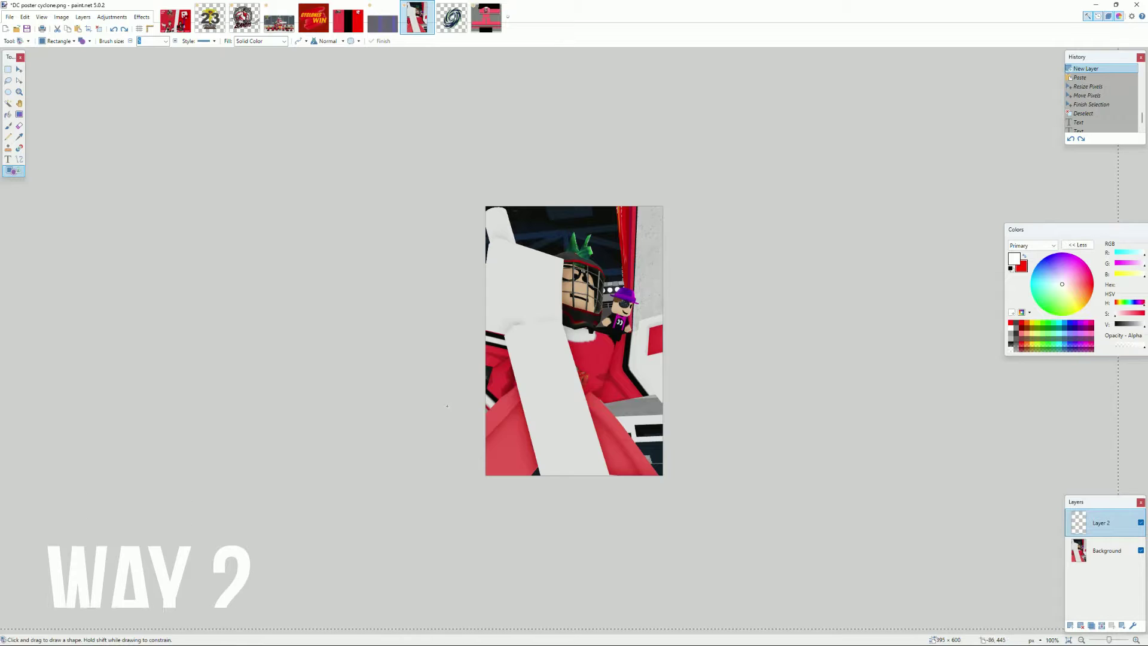
pyautogui.moveTo(446, 406); pyautogui.dragTo(673, 444)
pyautogui.moveTo(560, 405); pyautogui.dragTo(560, 390)
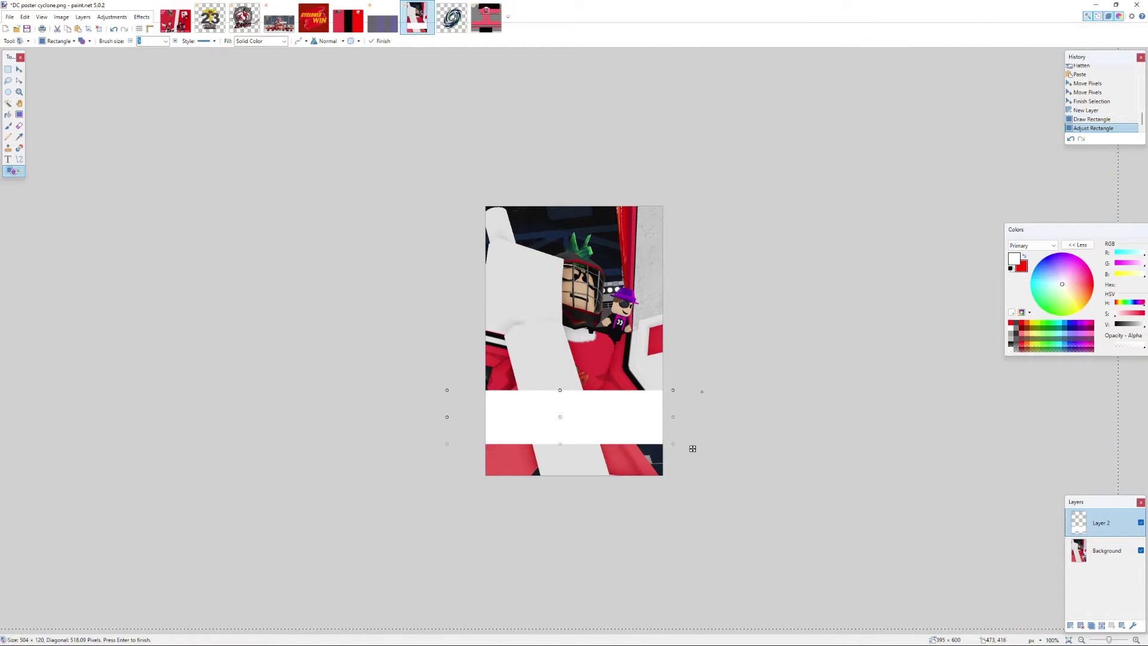
pyautogui.press('Return')
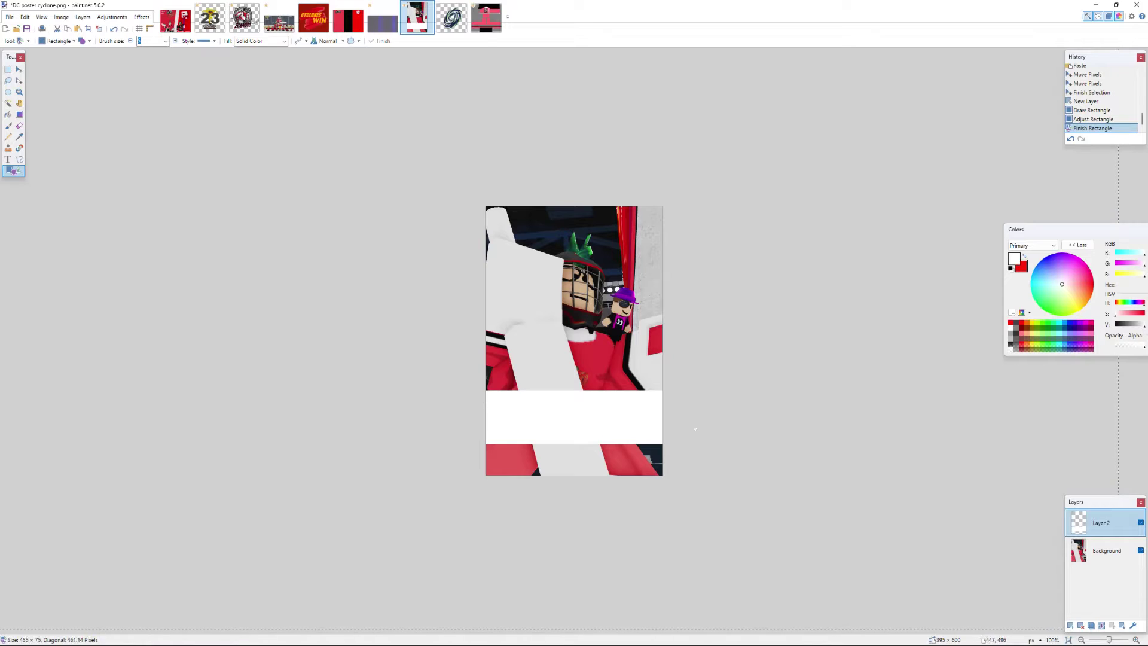
# Draw a red rectangle about 491 × 95 px inside the white band, leaving a white strip above and below
pyautogui.moveTo(695, 429); pyautogui.dragTo(702, 430)
pyautogui.click(1023, 256)
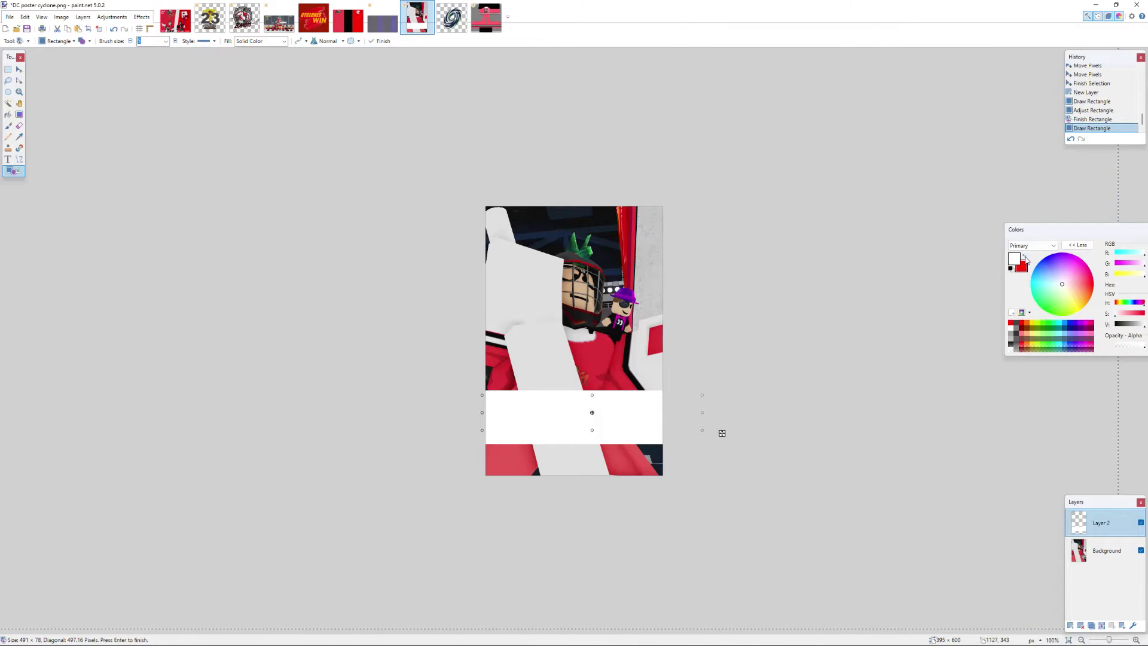
pyautogui.moveTo(590, 429); pyautogui.dragTo(593, 439)
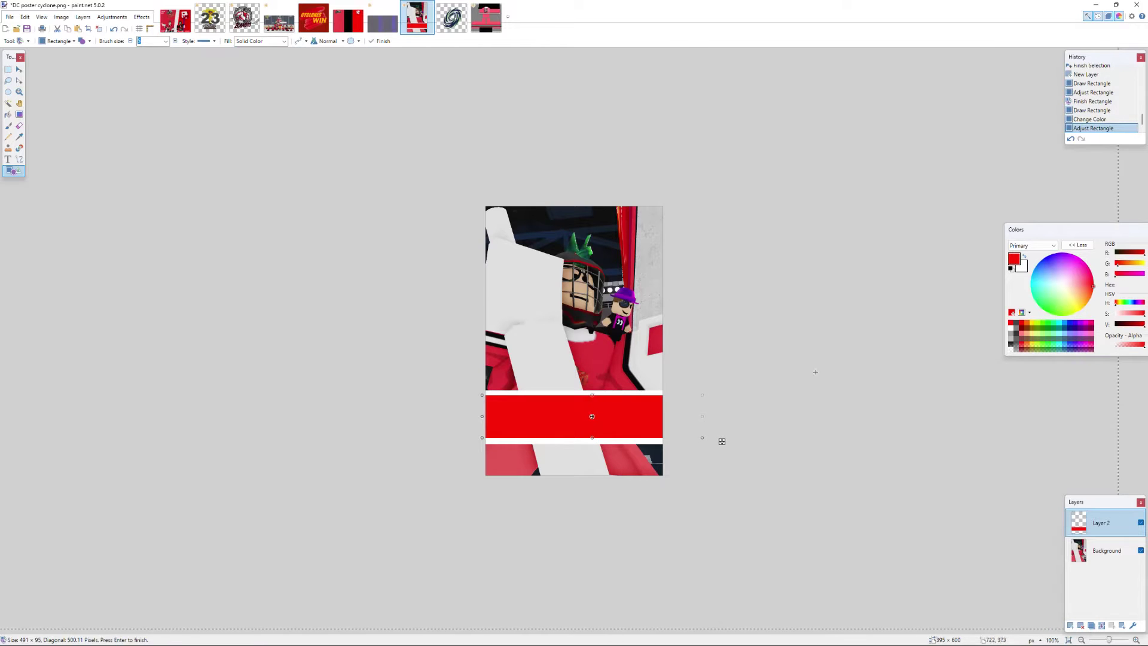
# Commit the red rectangle and switch to the open images to get a logo
pyautogui.press('Return')
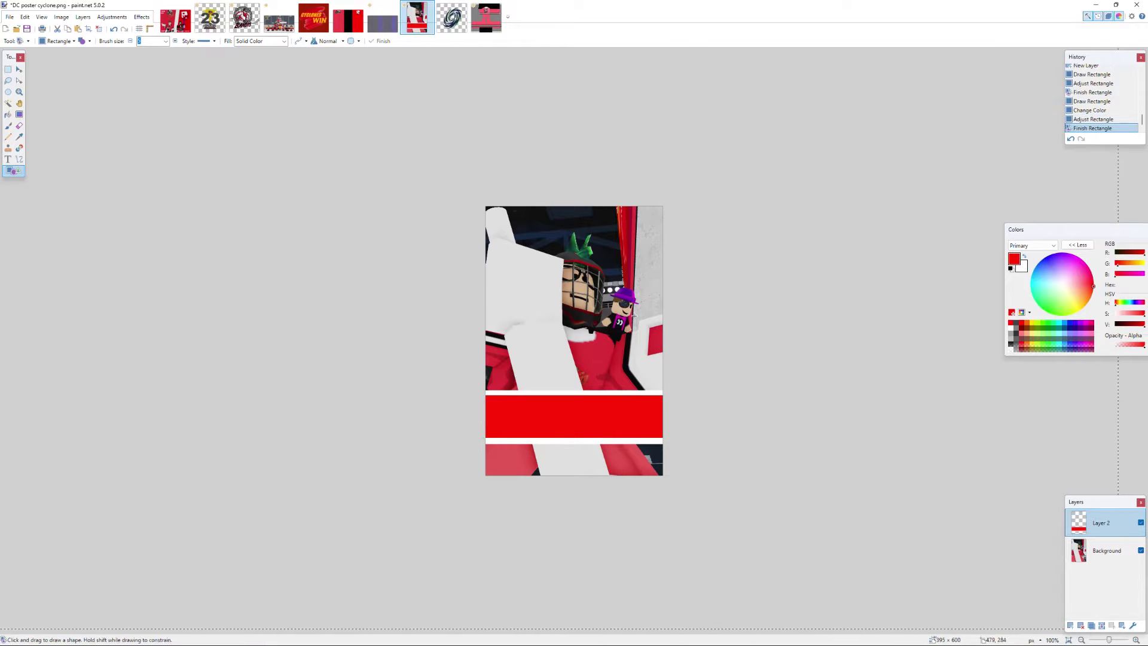
pyautogui.click(451, 17)
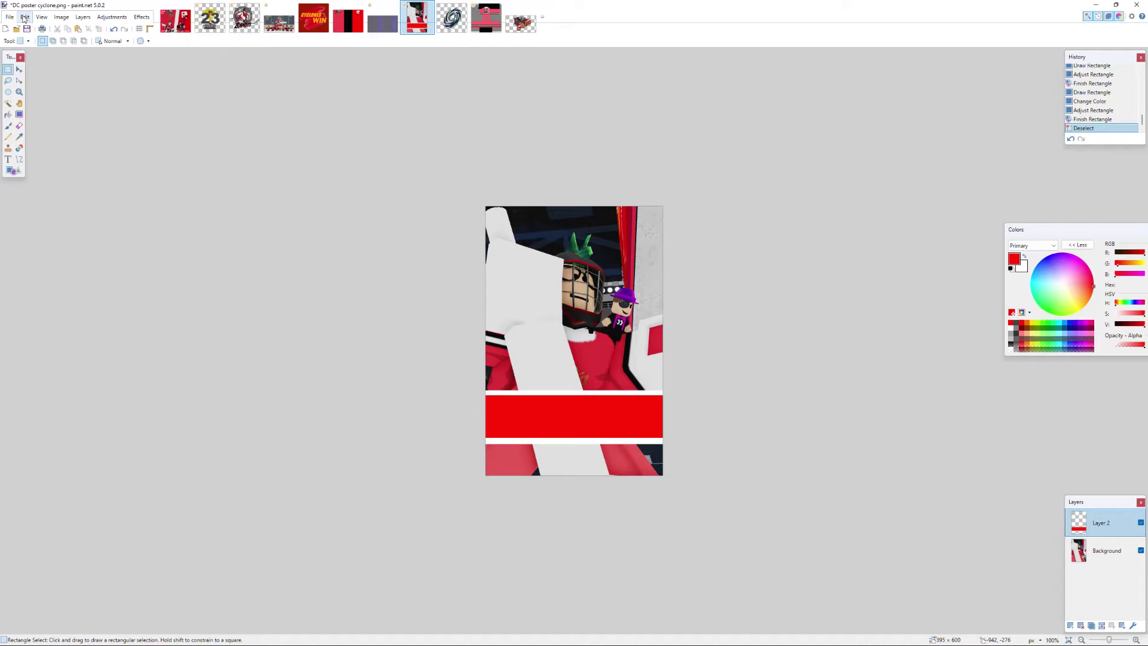
pyautogui.click(24, 19)
pyautogui.click(40, 84)
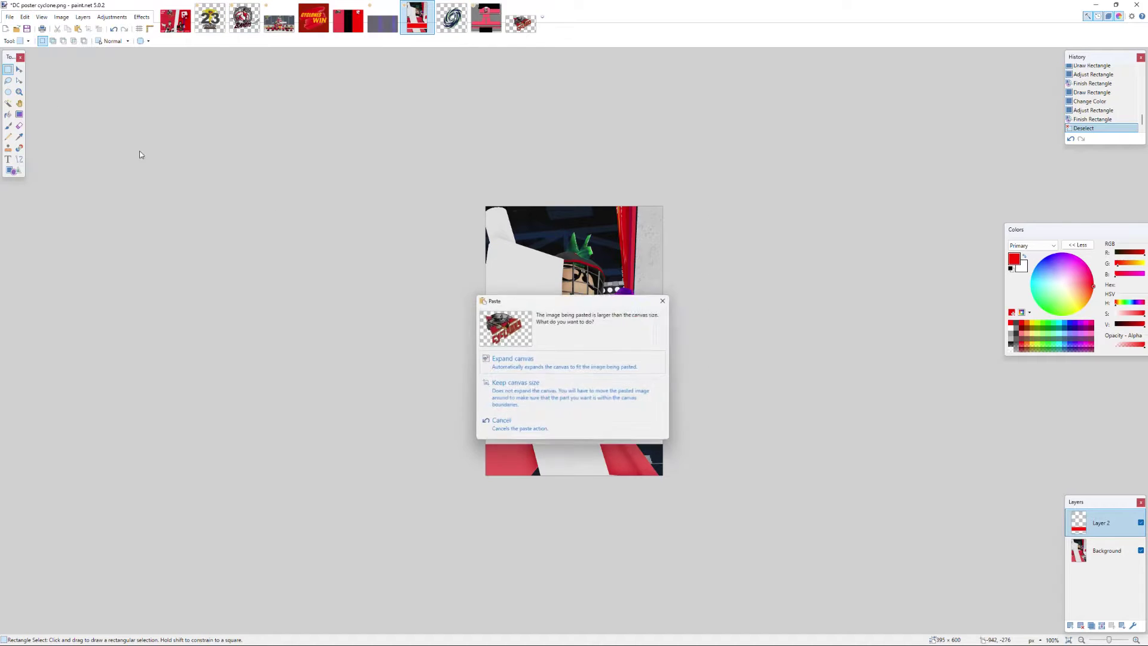
pyautogui.click(535, 400)
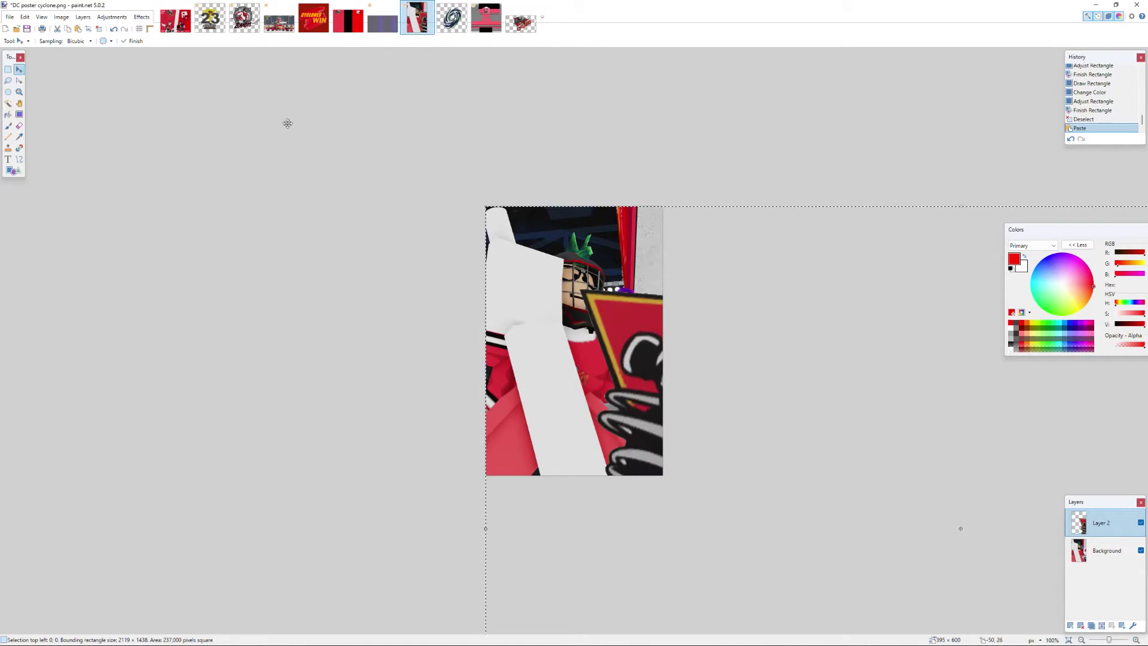
pyautogui.click(114, 29)
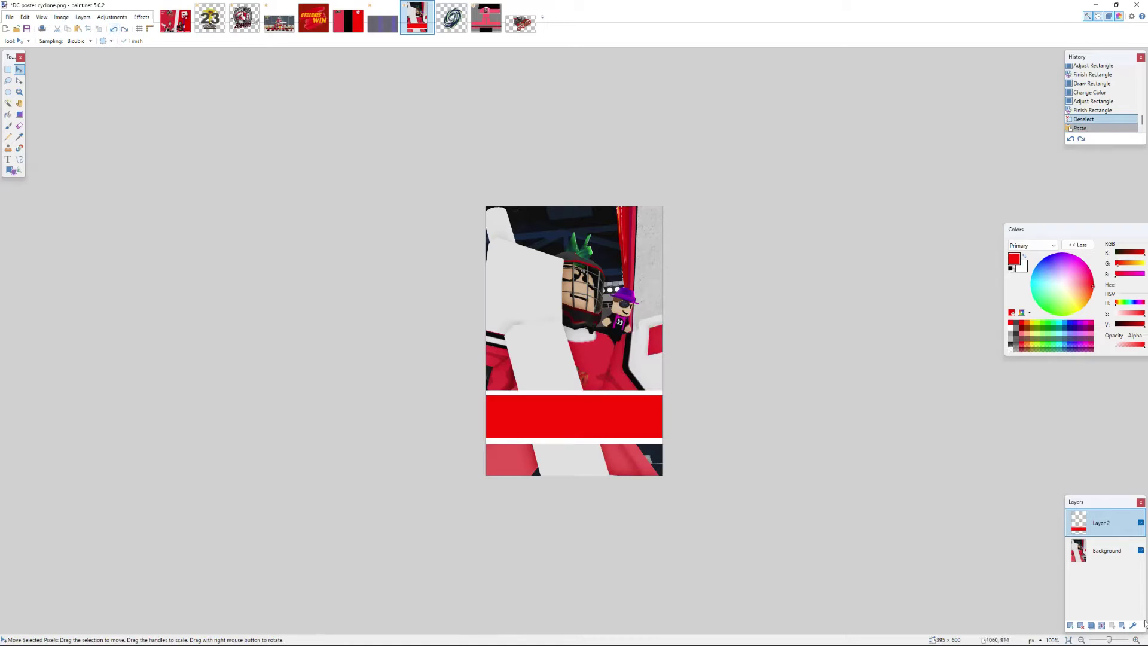
# Add a new layer and paste the copied Cyclones logo onto it, keeping the canvas size
pyautogui.click(1070, 625)
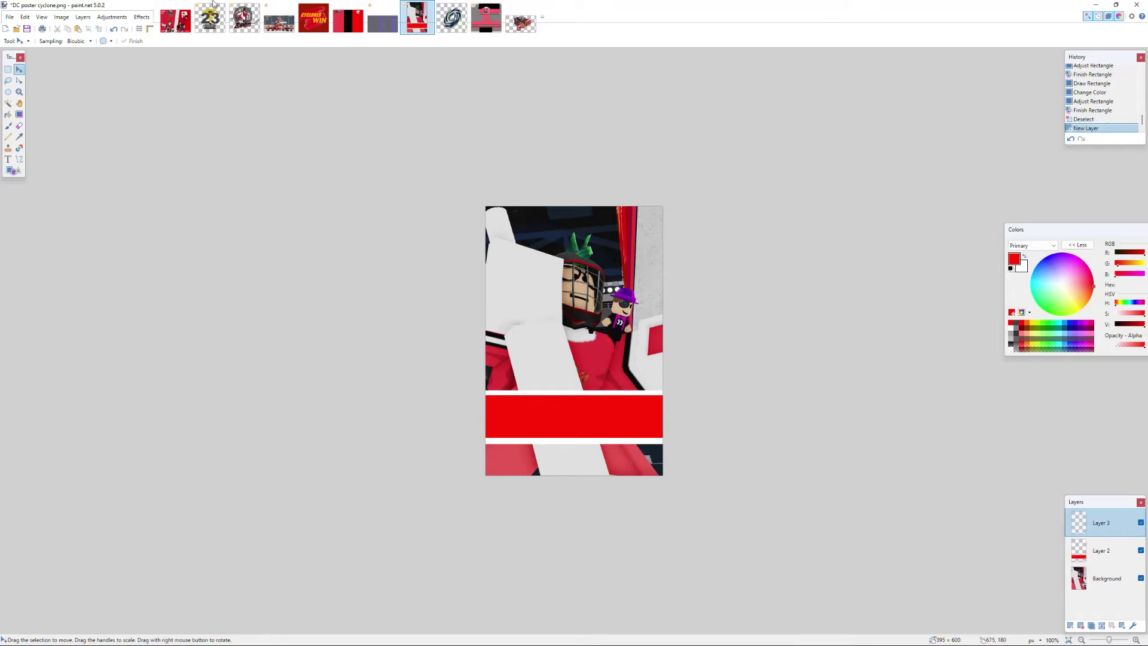
pyautogui.click(24, 16)
pyautogui.click(42, 84)
pyautogui.click(555, 402)
# Scale the pasted Cyclones logo down to about 245 × 245 px and place it over the red band in the poster's lower part
pyautogui.moveTo(990, 251); pyautogui.dragTo(769, 201)
pyautogui.moveTo(1023, 199); pyautogui.dragTo(831, 178)
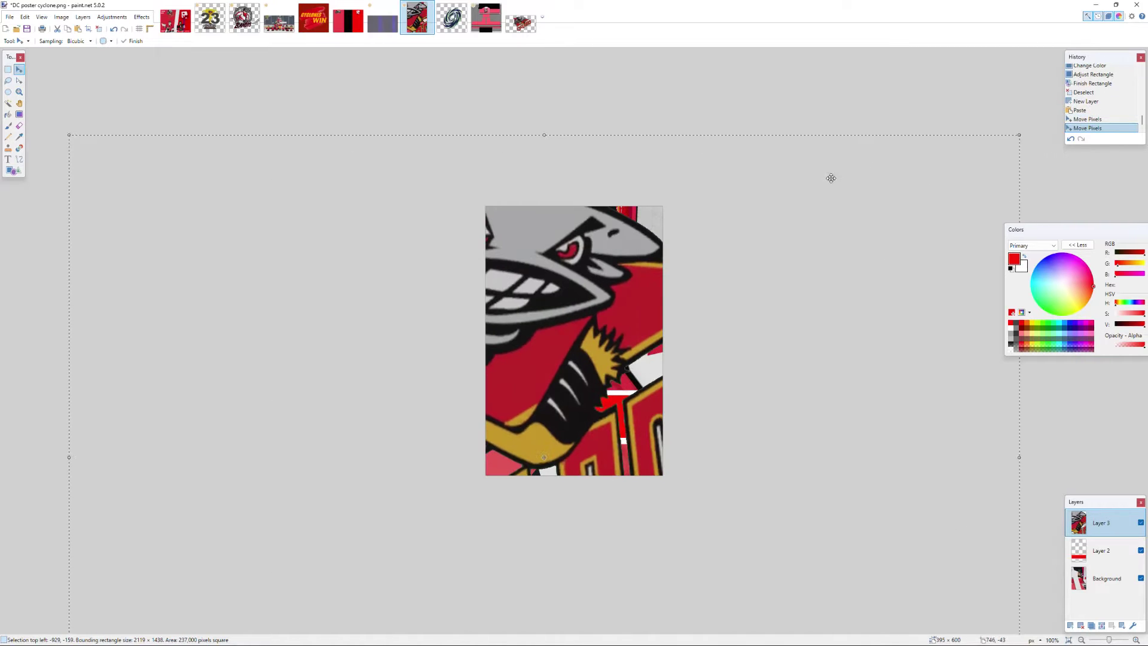
pyautogui.moveTo(1021, 138); pyautogui.dragTo(572, 424)
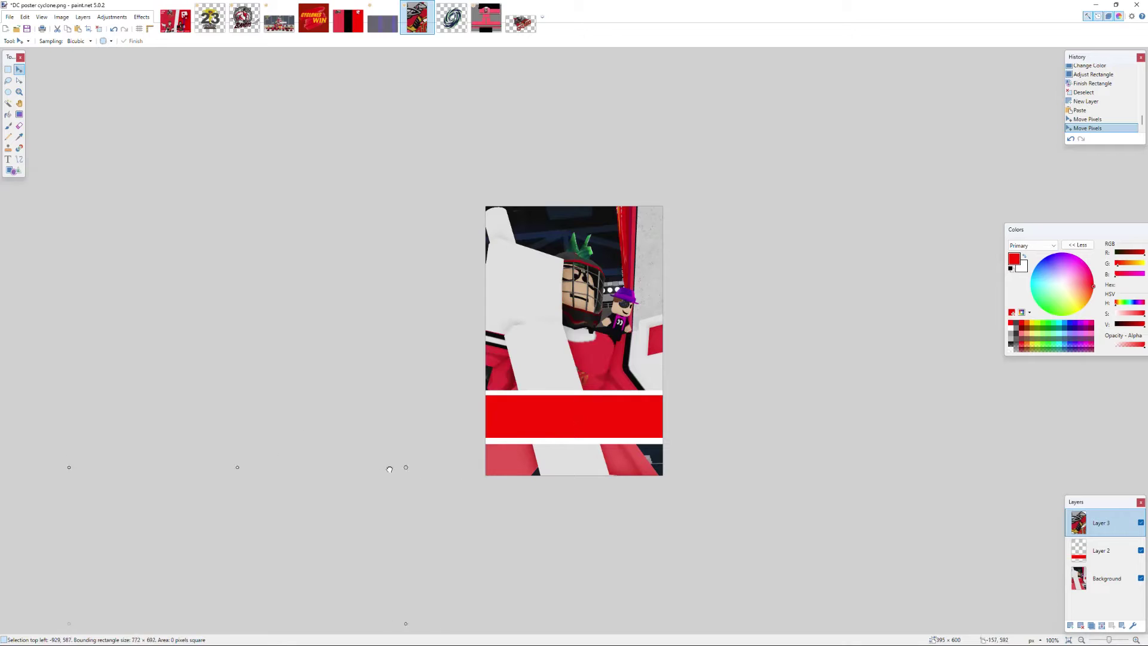
pyautogui.moveTo(198, 507); pyautogui.dragTo(175, 530)
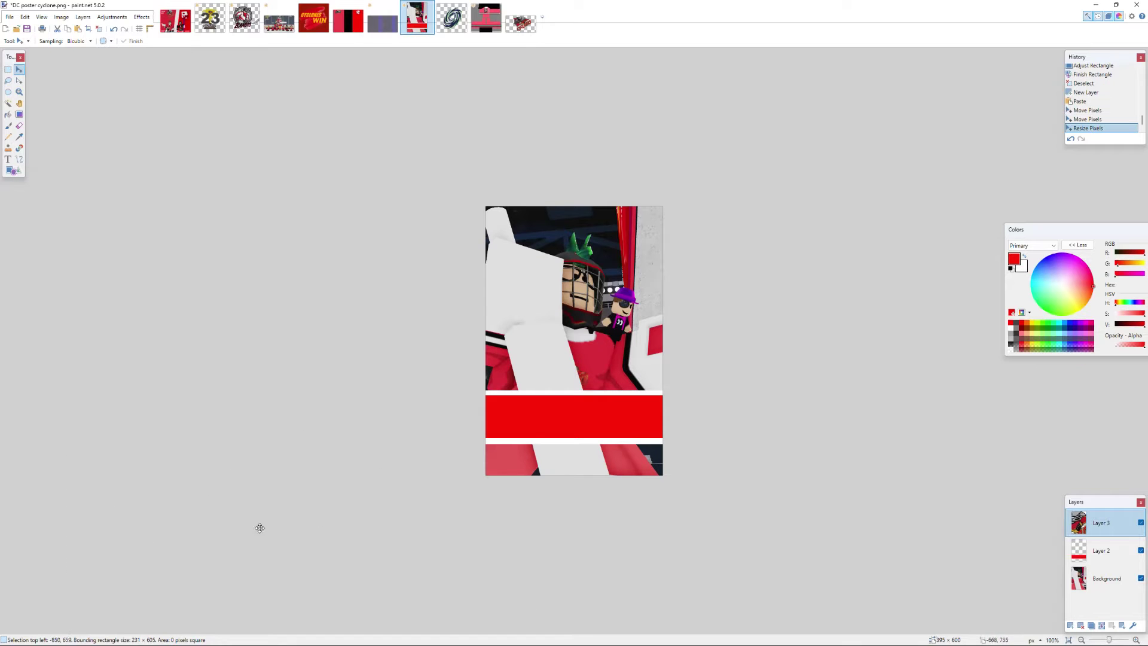
pyautogui.moveTo(259, 528); pyautogui.dragTo(616, 483)
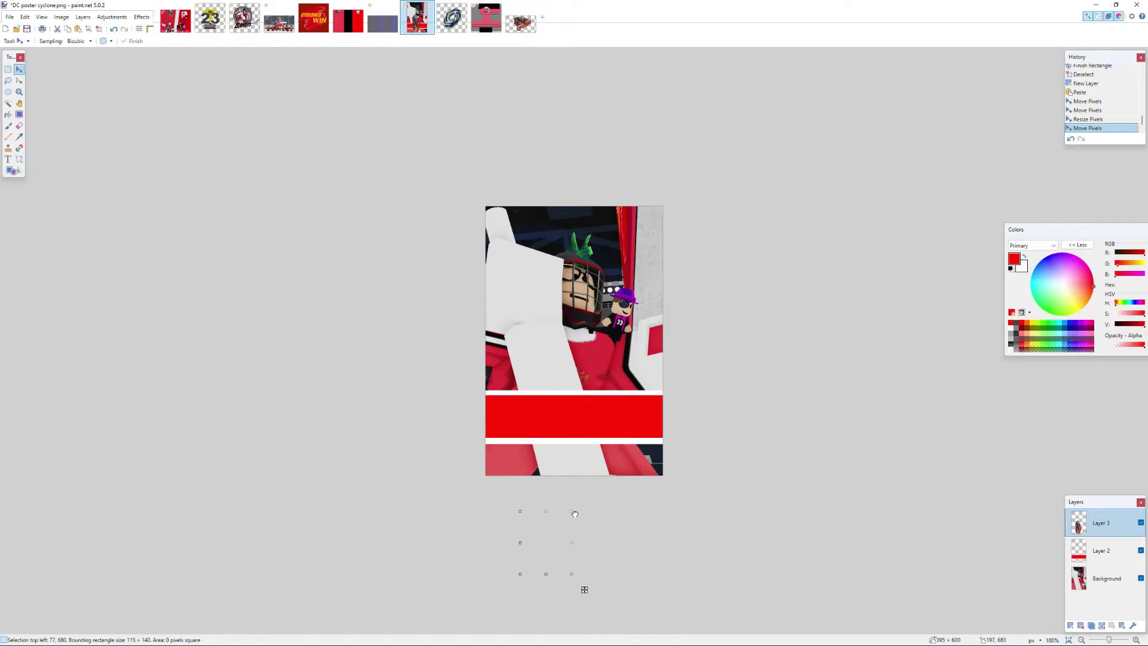
pyautogui.moveTo(574, 514); pyautogui.dragTo(596, 403)
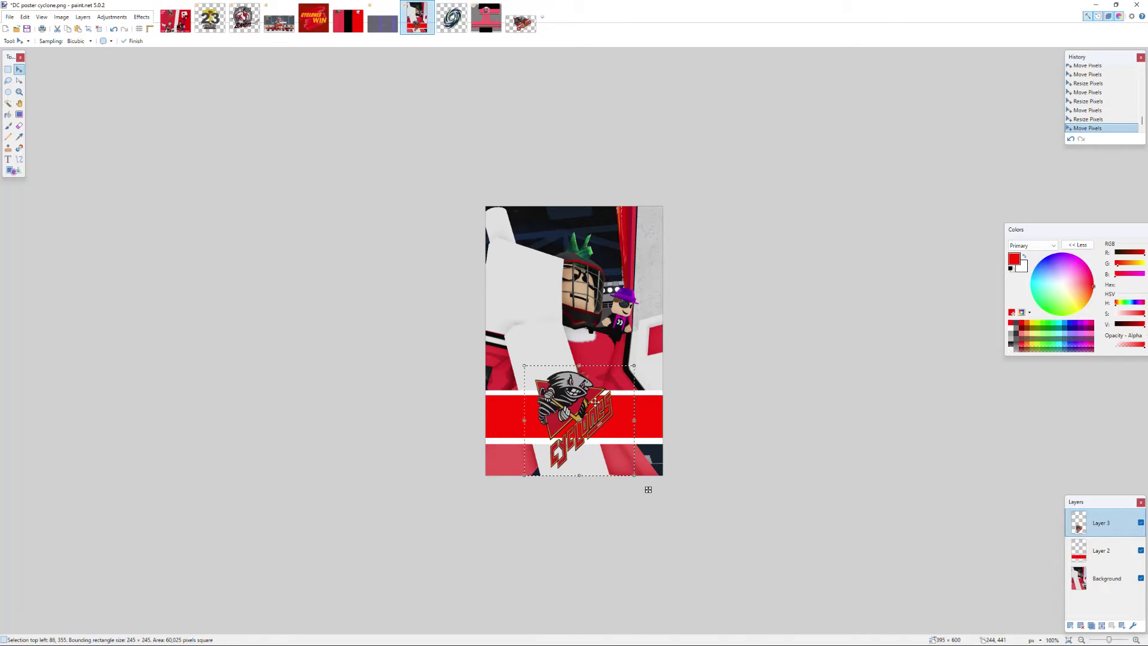
# Save the poster as a new image file named "banner for vid" on the Desktop
pyautogui.click(8, 17)
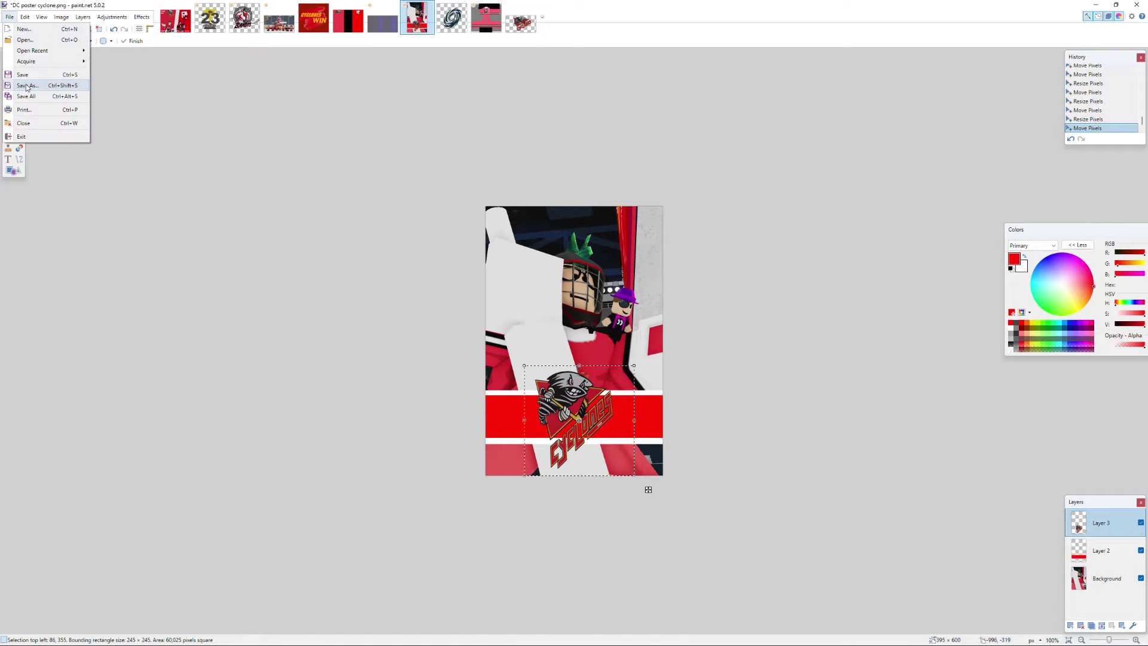
pyautogui.click(26, 86)
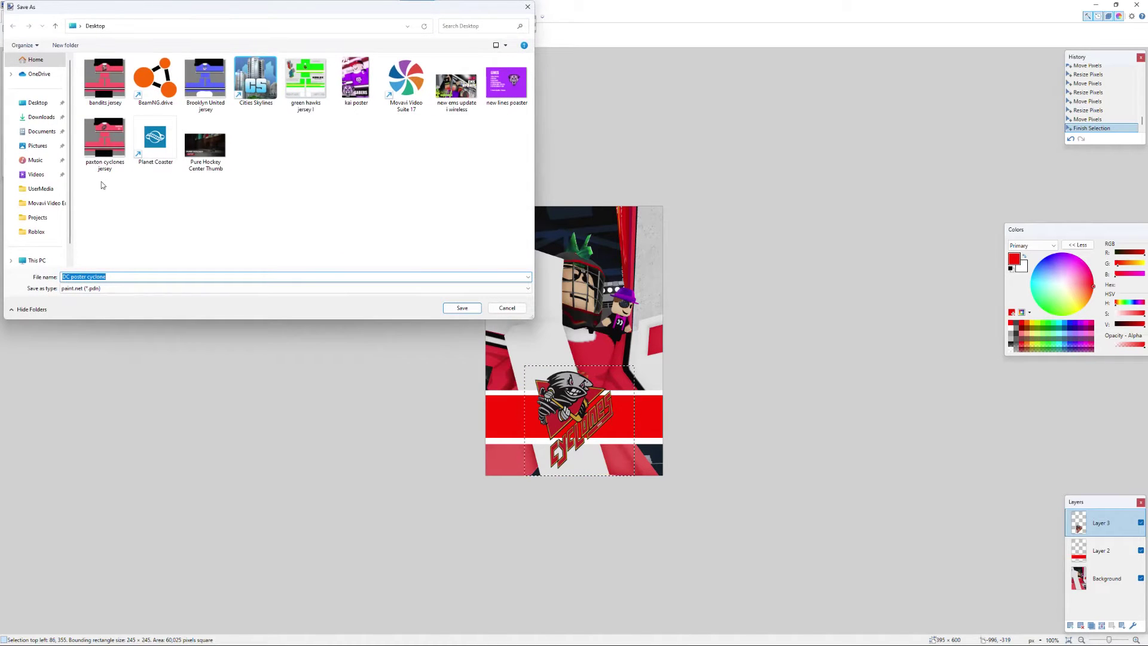
pyautogui.write('banner for vid')
pyautogui.click(293, 288)
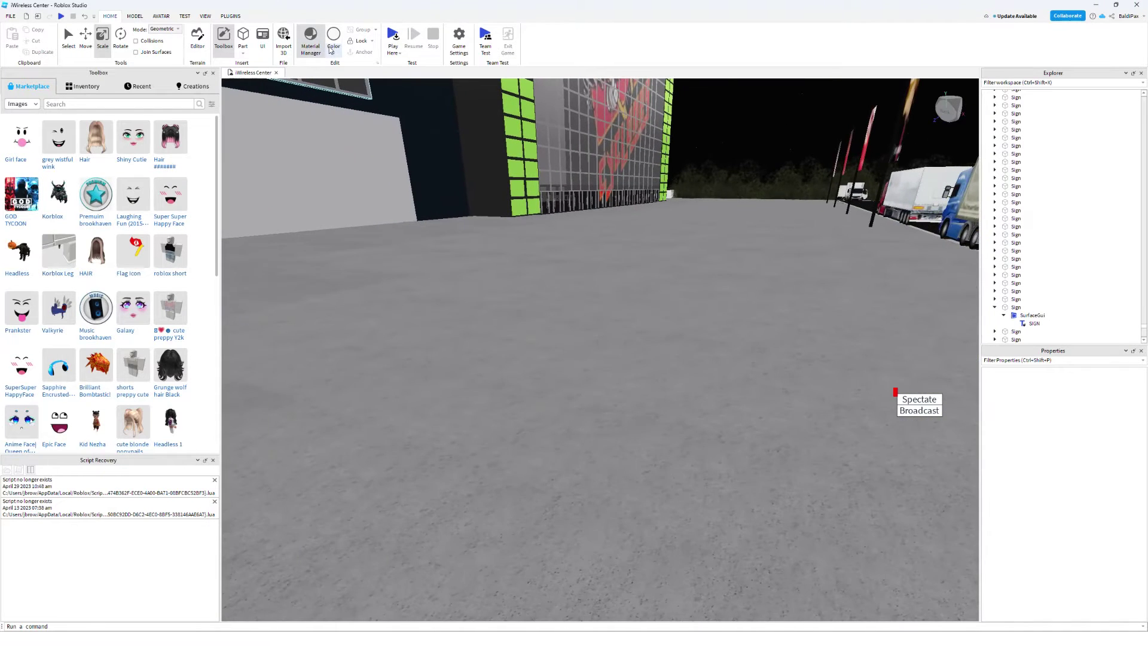
# Switch to Roblox Studio and insert a Really black block part on the pavement outside the arena
pyautogui.click(330, 51)
pyautogui.click(338, 209)
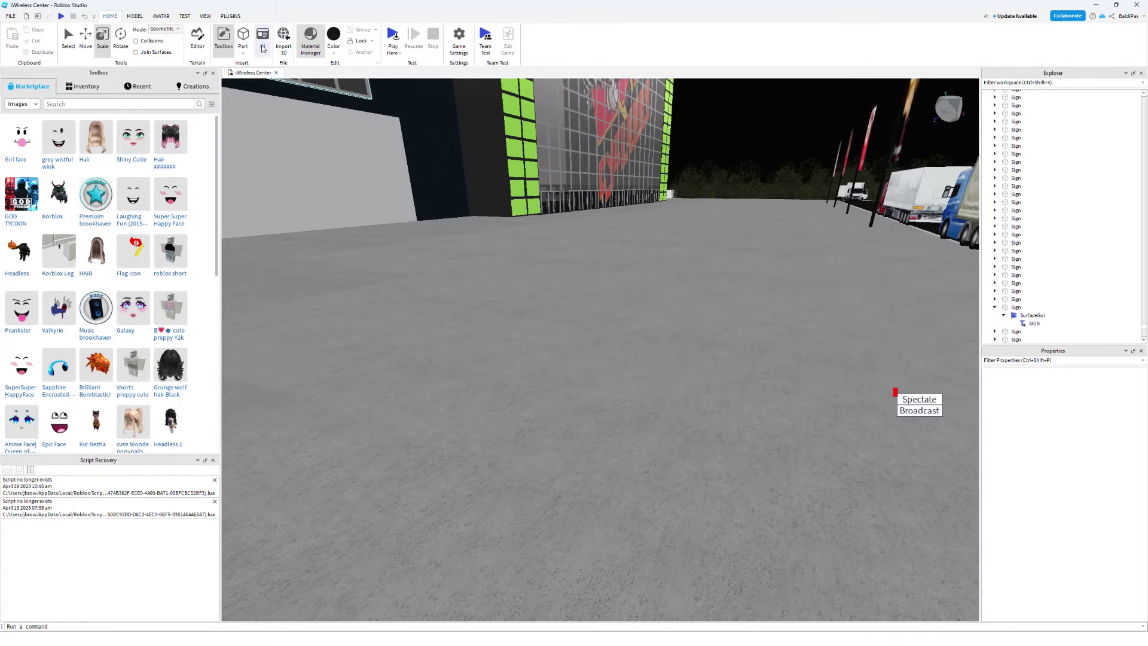
pyautogui.moveTo(557, 341); pyautogui.dragTo(581, 340)
pyautogui.moveTo(677, 281); pyautogui.dragTo(599, 283, button='right')
pyautogui.press('w')
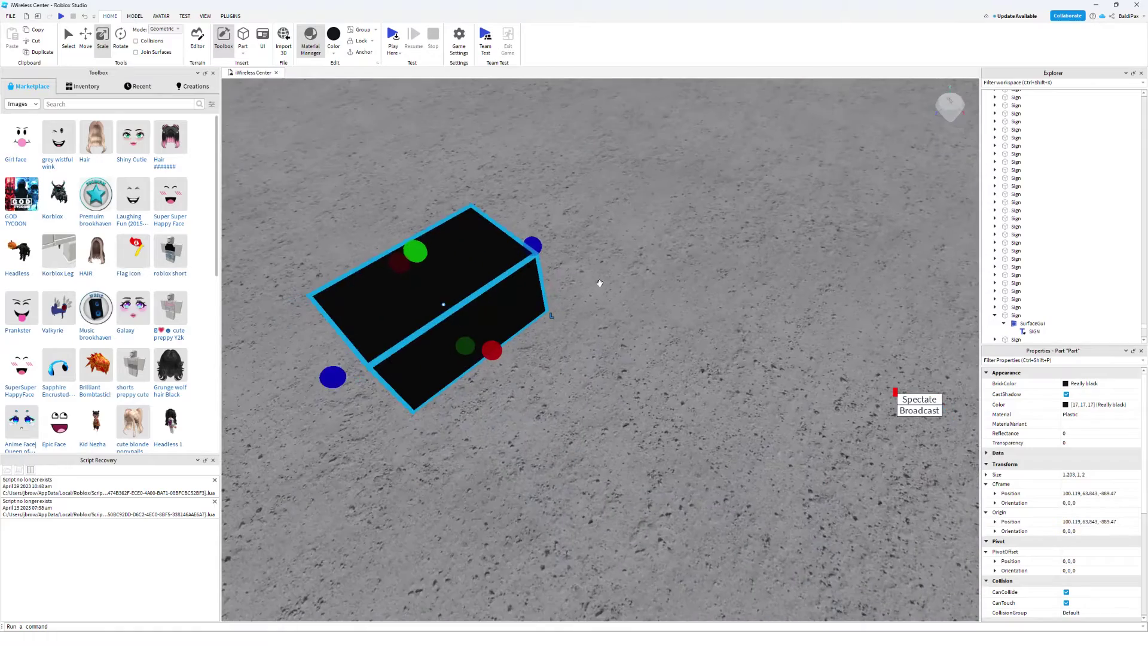
# Narrow the black part to a cross-section of about 0.51 × 0.57 studs for a pole
pyautogui.moveTo(537, 237); pyautogui.dragTo(464, 291)
pyautogui.press('a')
pyautogui.moveTo(466, 336); pyautogui.dragTo(466, 336, button='right')
pyautogui.moveTo(557, 113); pyautogui.dragTo(620, 131)
pyautogui.moveTo(620, 131); pyautogui.dragTo(620, 131, button='right')
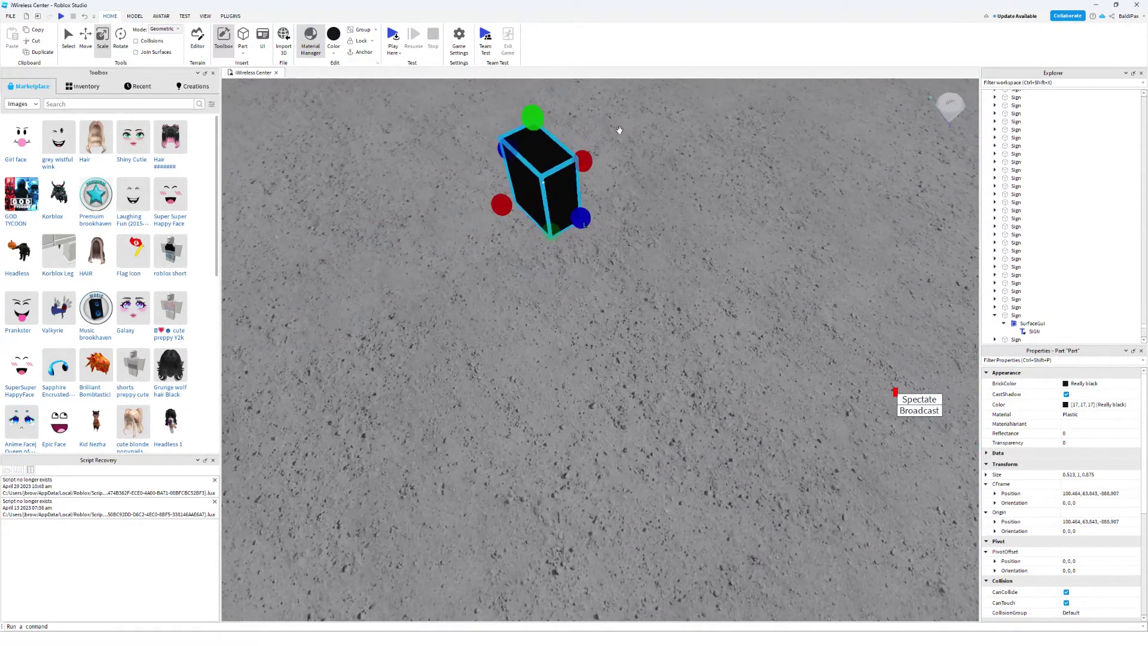
pyautogui.moveTo(578, 219); pyautogui.dragTo(554, 193)
pyautogui.moveTo(561, 205); pyautogui.dragTo(562, 206, button='right')
# Stretch the black part upward into a pole about 38.8 studs tall
pyautogui.moveTo(570, 285); pyautogui.dragTo(579, 228)
pyautogui.moveTo(579, 229); pyautogui.dragTo(570, 253, button='right')
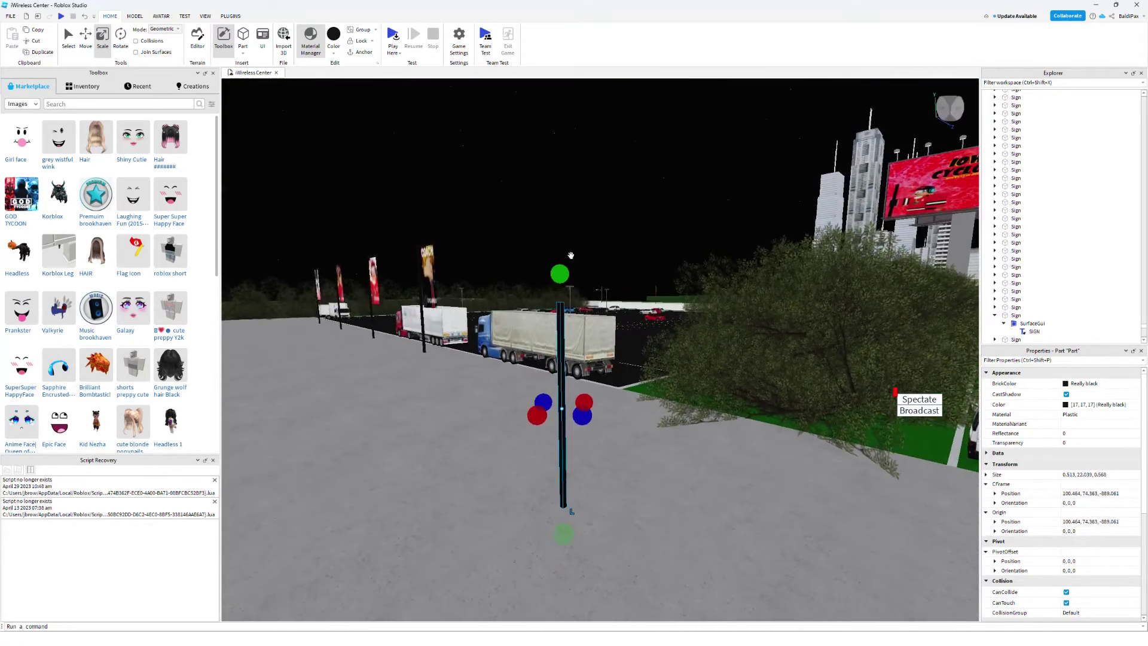
pyautogui.scroll(-2, 565, 245)
pyautogui.moveTo(561, 272); pyautogui.dragTo(578, 200)
pyautogui.moveTo(578, 201); pyautogui.dragTo(579, 200, button='right')
pyautogui.press('s')
pyautogui.press('a')
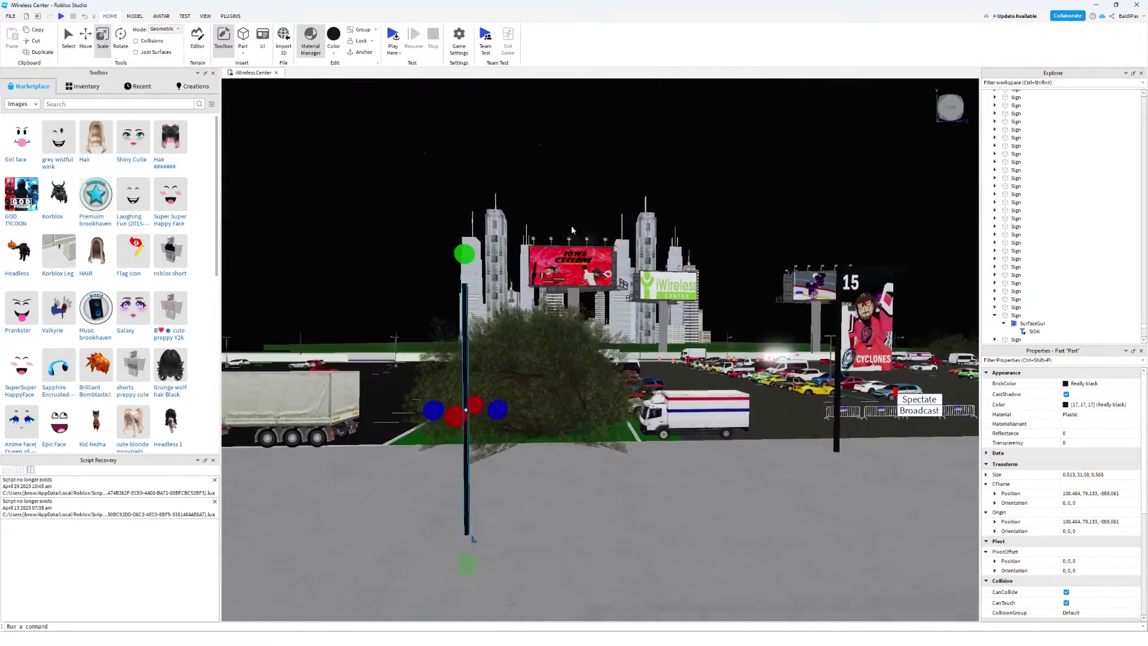
pyautogui.moveTo(487, 258); pyautogui.dragTo(488, 213)
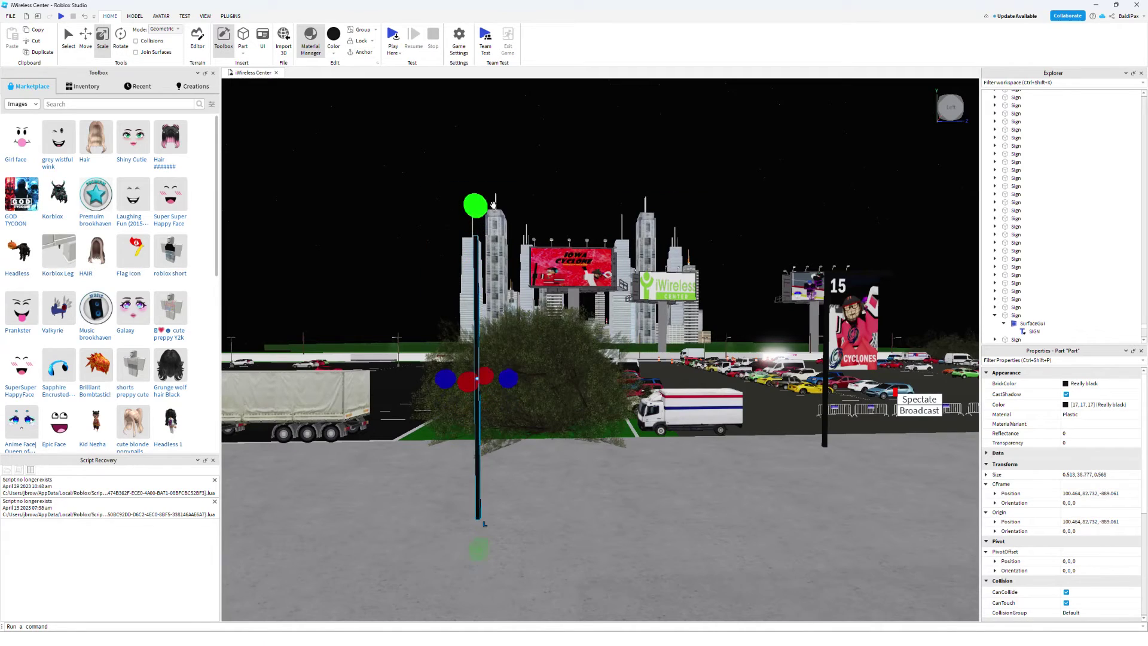
# Anchor the black pole
pyautogui.press('w')
pyautogui.press('d')
pyautogui.moveTo(493, 205); pyautogui.dragTo(494, 208, button='right')
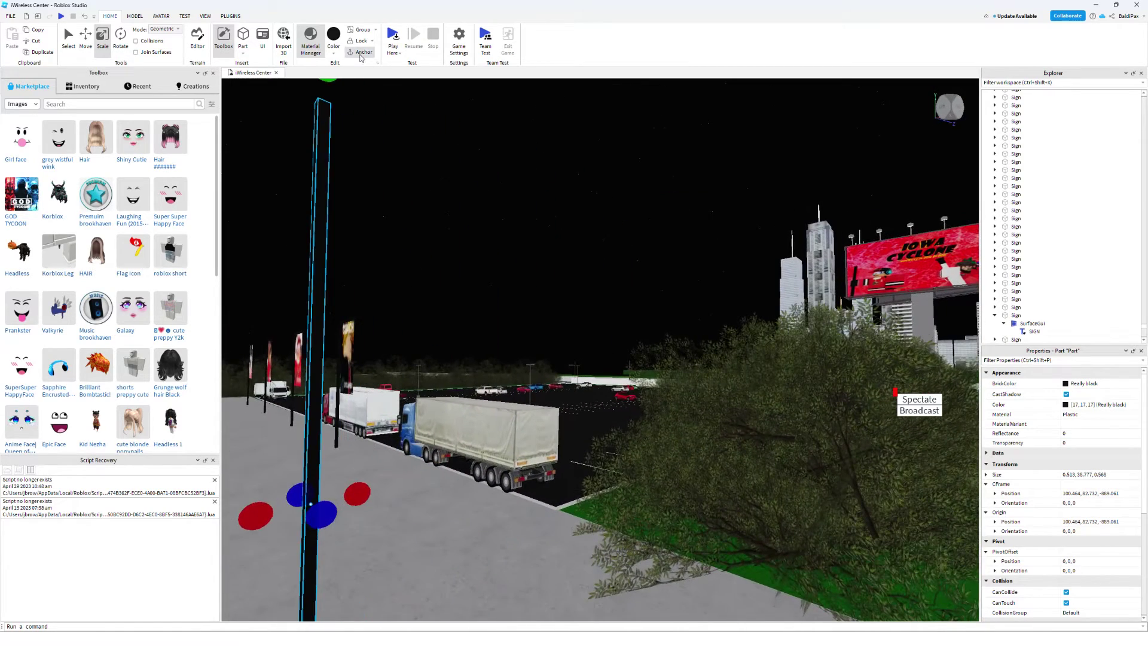
pyautogui.press('s')
pyautogui.press('a')
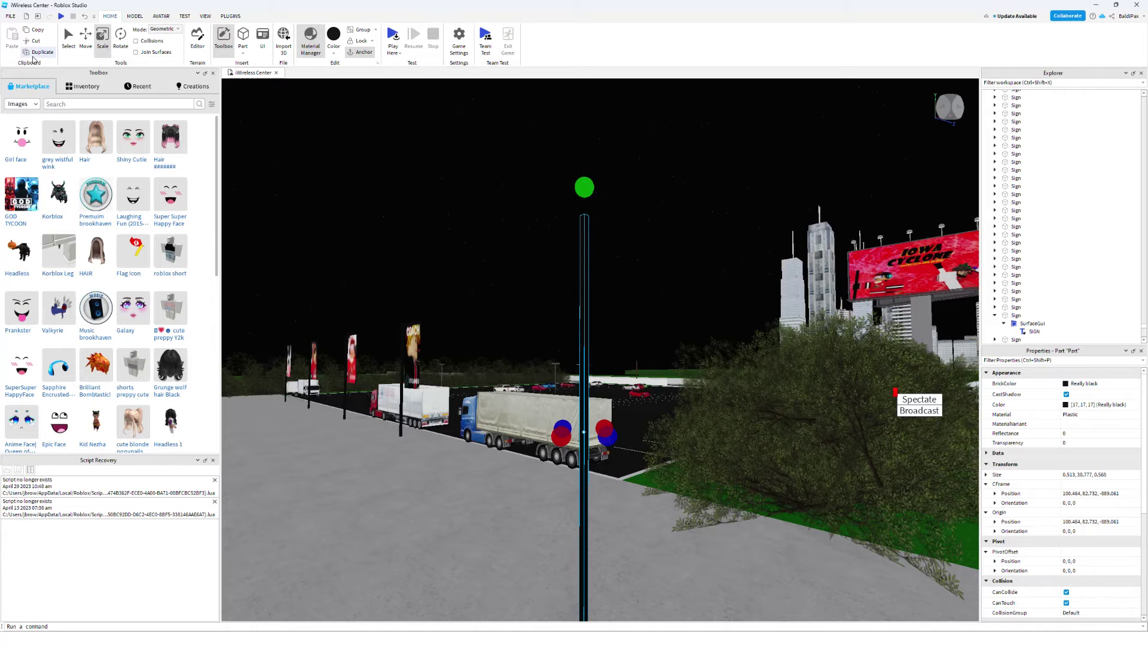
# Duplicate the pole and reshape the copy into a horizontal crossbar at its top, about 0.75 studs thick and 18.7 studs long
pyautogui.click(25, 51)
pyautogui.moveTo(451, 390); pyautogui.dragTo(463, 496, button='right')
pyautogui.moveTo(491, 577); pyautogui.dragTo(452, 405)
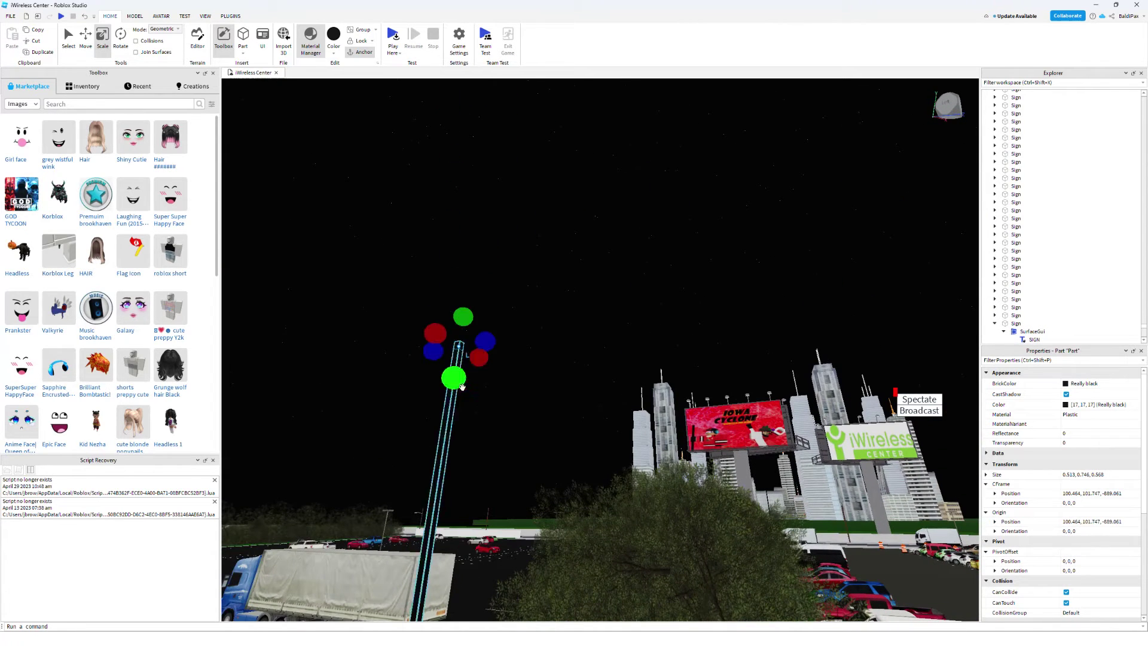
pyautogui.moveTo(484, 339); pyautogui.dragTo(531, 348)
pyautogui.moveTo(531, 348); pyautogui.dragTo(529, 347, button='right')
pyautogui.press('s')
pyautogui.press('a')
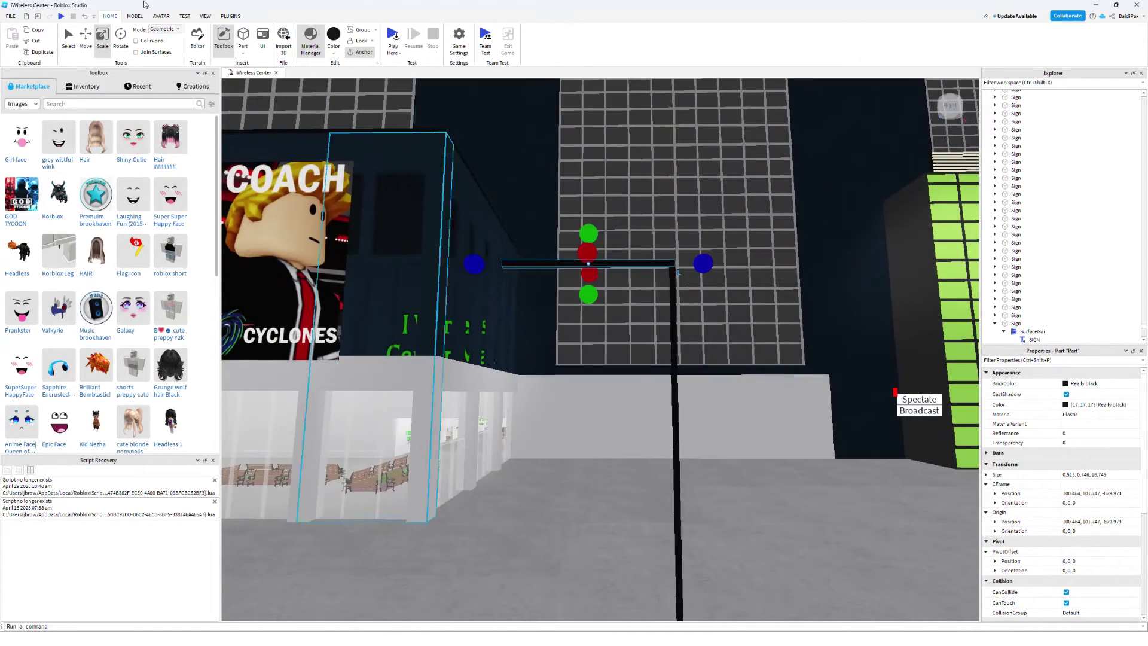
# Duplicate the crossbar and resize the copy into a hanging banner panel about 24.3 studs tall and 16.2 studs wide
pyautogui.moveTo(567, 290); pyautogui.dragTo(526, 380)
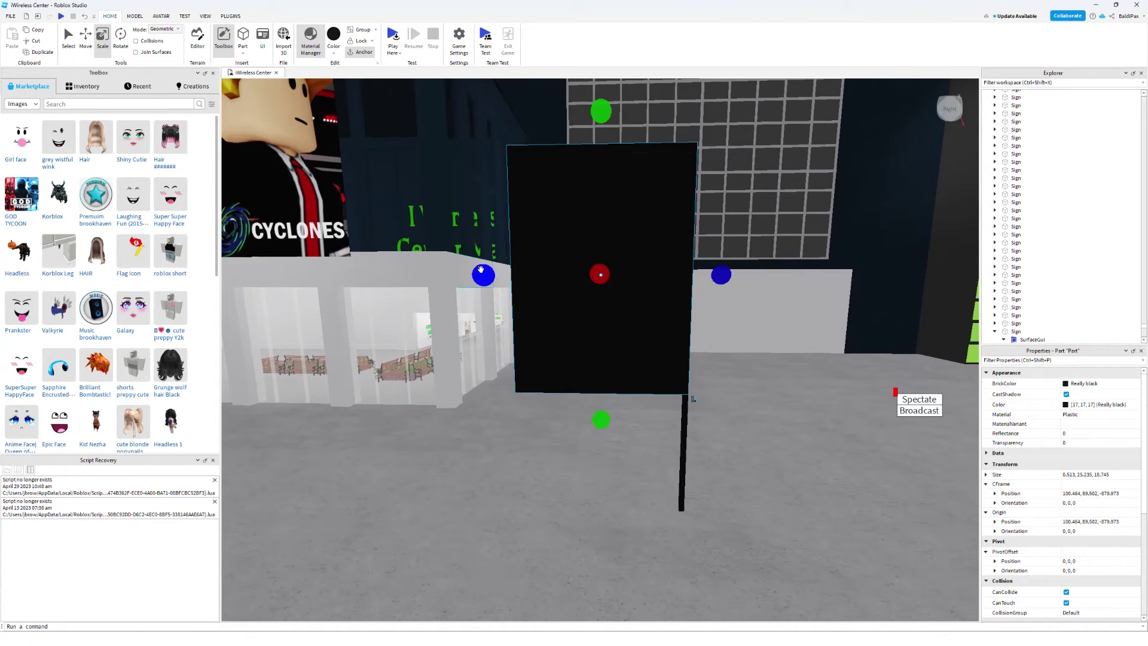
pyautogui.moveTo(483, 274); pyautogui.dragTo(501, 274)
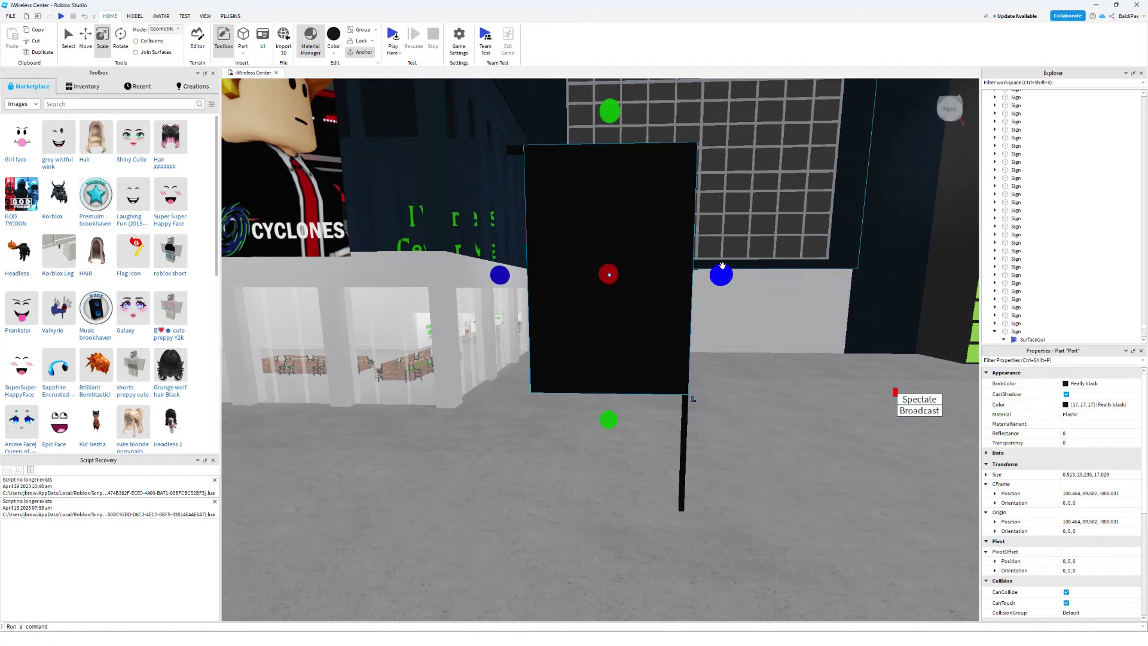
pyautogui.moveTo(722, 265); pyautogui.dragTo(711, 273)
pyautogui.moveTo(615, 426); pyautogui.dragTo(613, 397)
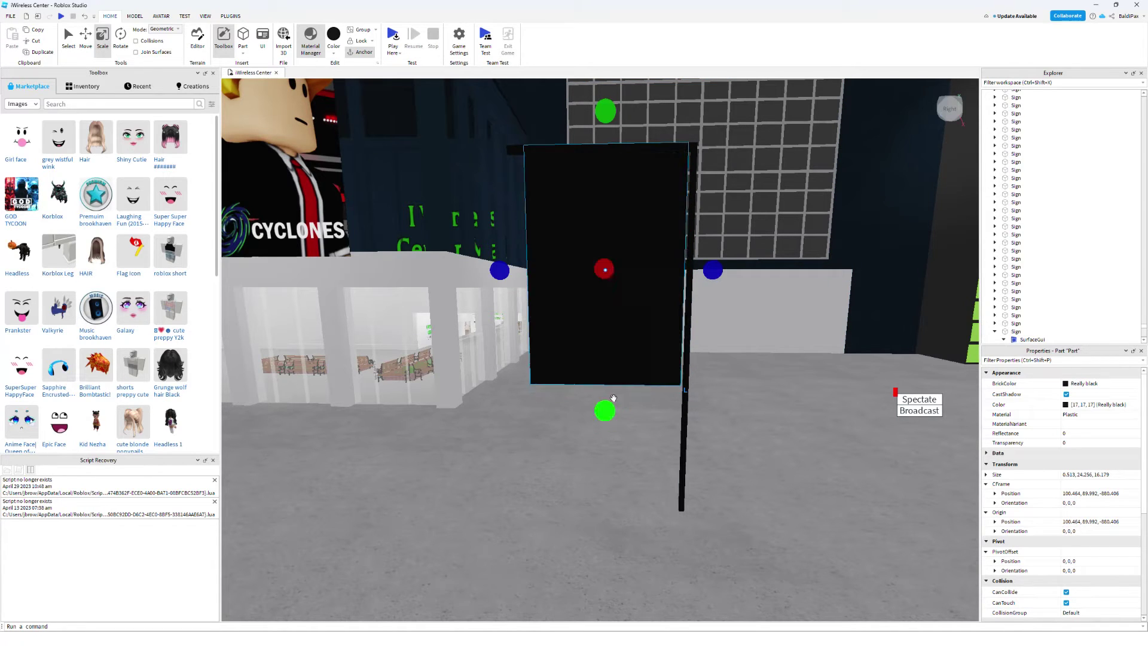
# Place a decal on the panel's front face and set its texture to the Cyclones player poster image
pyautogui.click(655, 339)
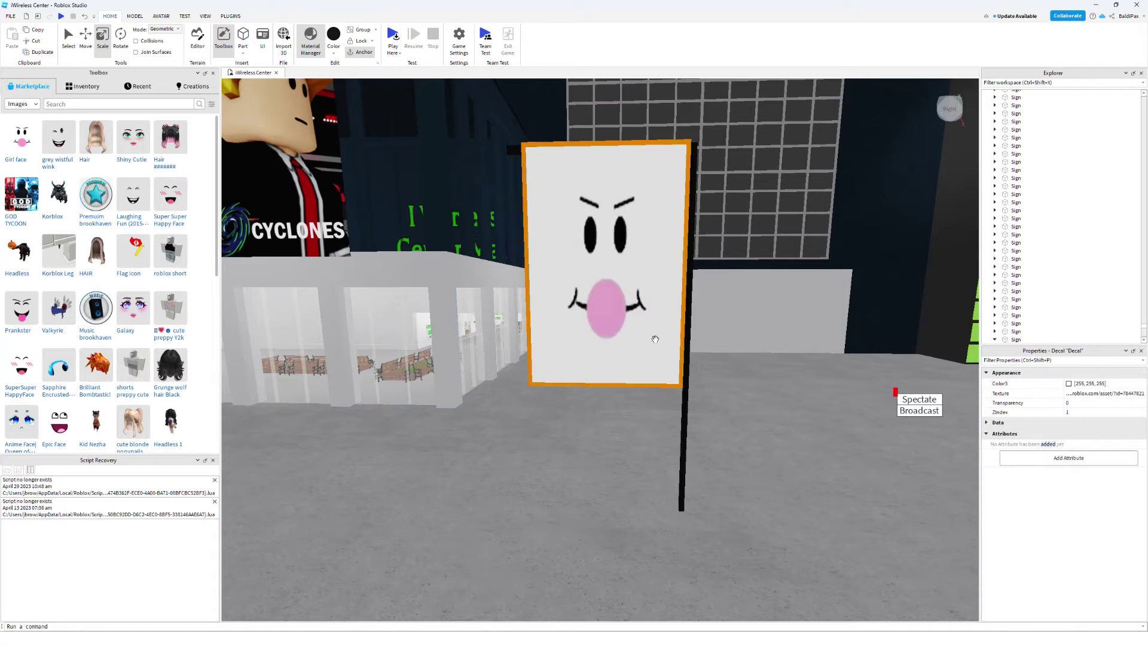
pyautogui.click(1127, 395)
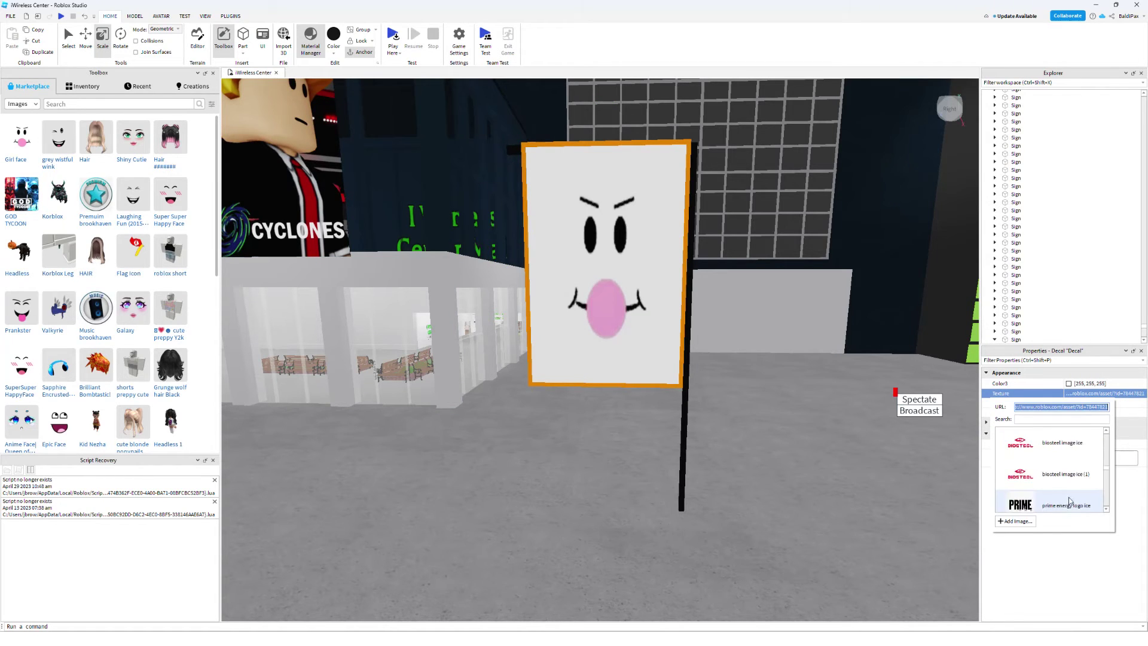
pyautogui.scroll(3, 1070, 494)
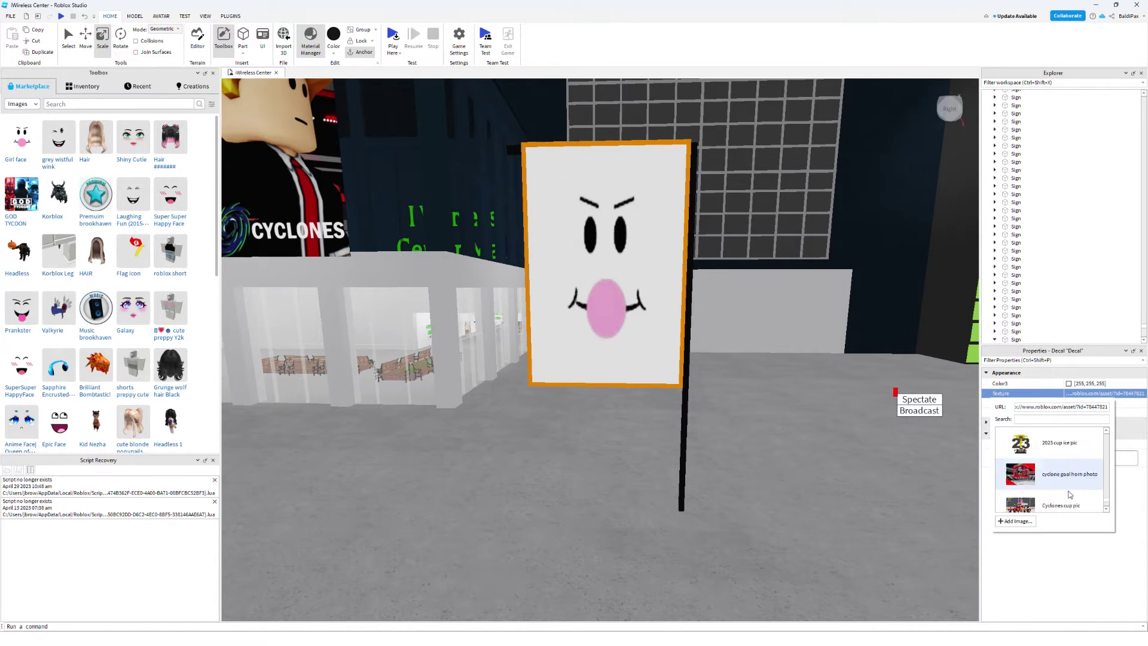
pyautogui.click(1058, 478)
# Resize the banner panel to about 14.7 studs wide and 23.8 studs tall, fitting it below the crossbar
pyautogui.click(666, 324)
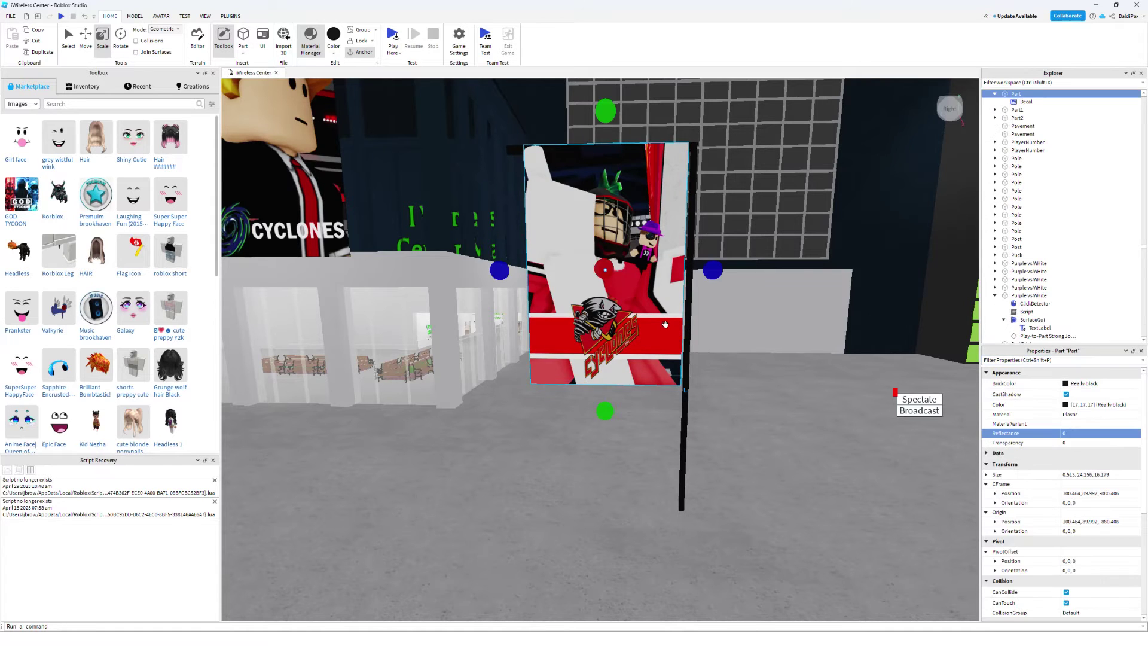
pyautogui.moveTo(697, 286); pyautogui.dragTo(688, 282)
pyautogui.moveTo(492, 282); pyautogui.dragTo(506, 279)
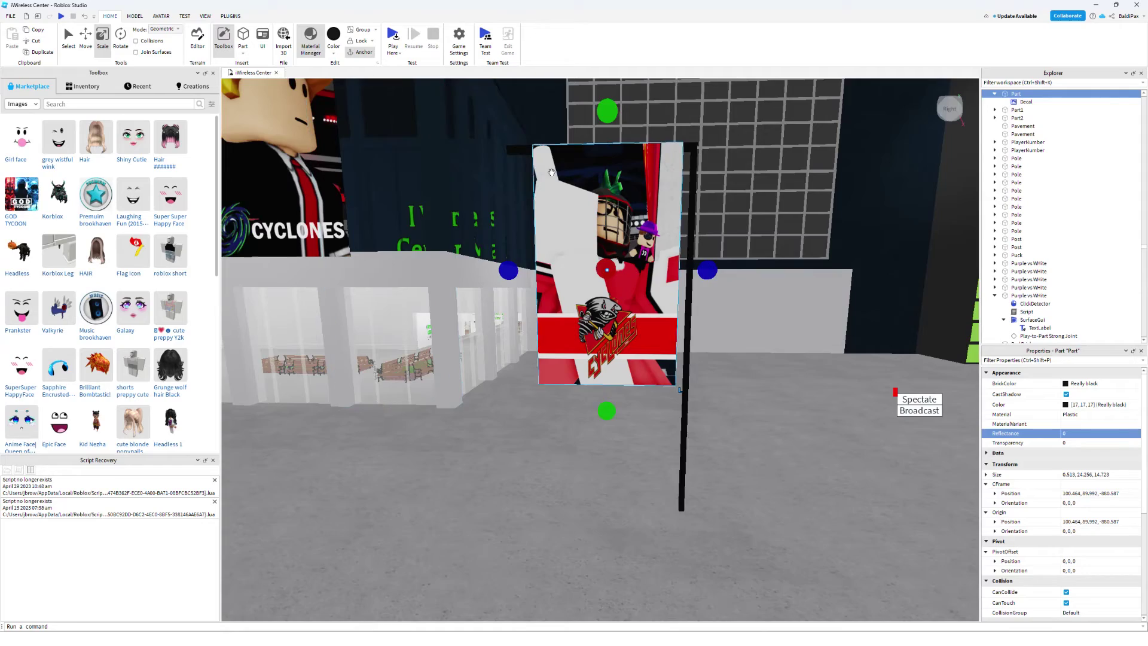
pyautogui.moveTo(558, 162); pyautogui.dragTo(571, 135, button='right')
pyautogui.moveTo(584, 155); pyautogui.dragTo(584, 161)
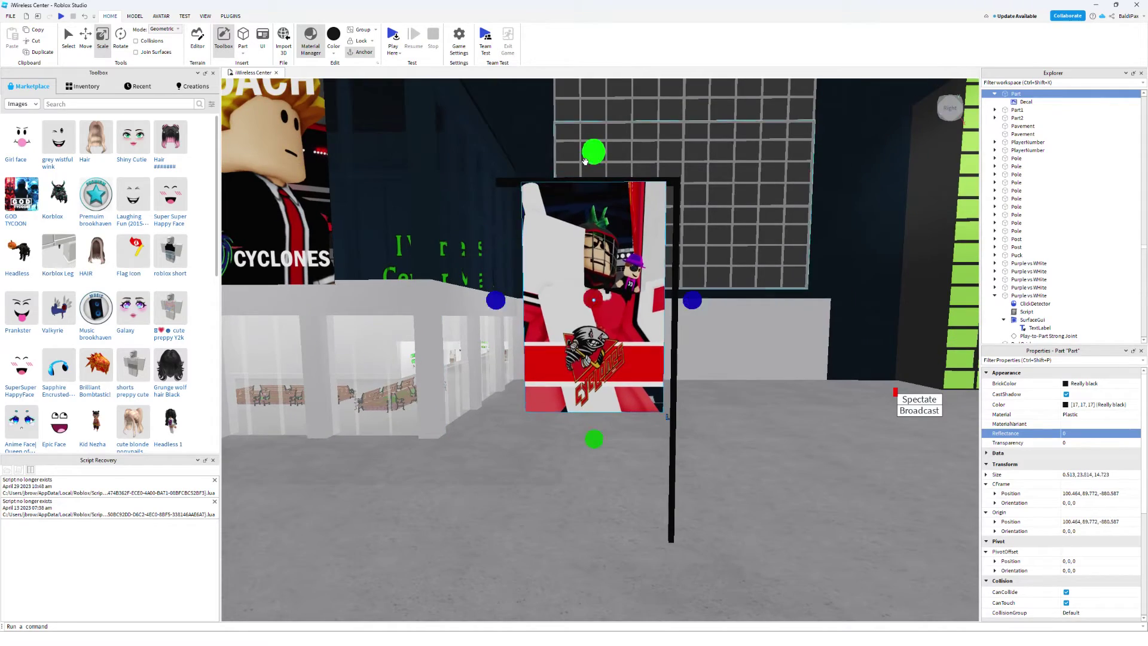
# Select the banner panel, crossbar and black pole together and group them as a model
pyautogui.moveTo(585, 161); pyautogui.dragTo(586, 162, button='right')
pyautogui.press('a')
pyautogui.press('f')
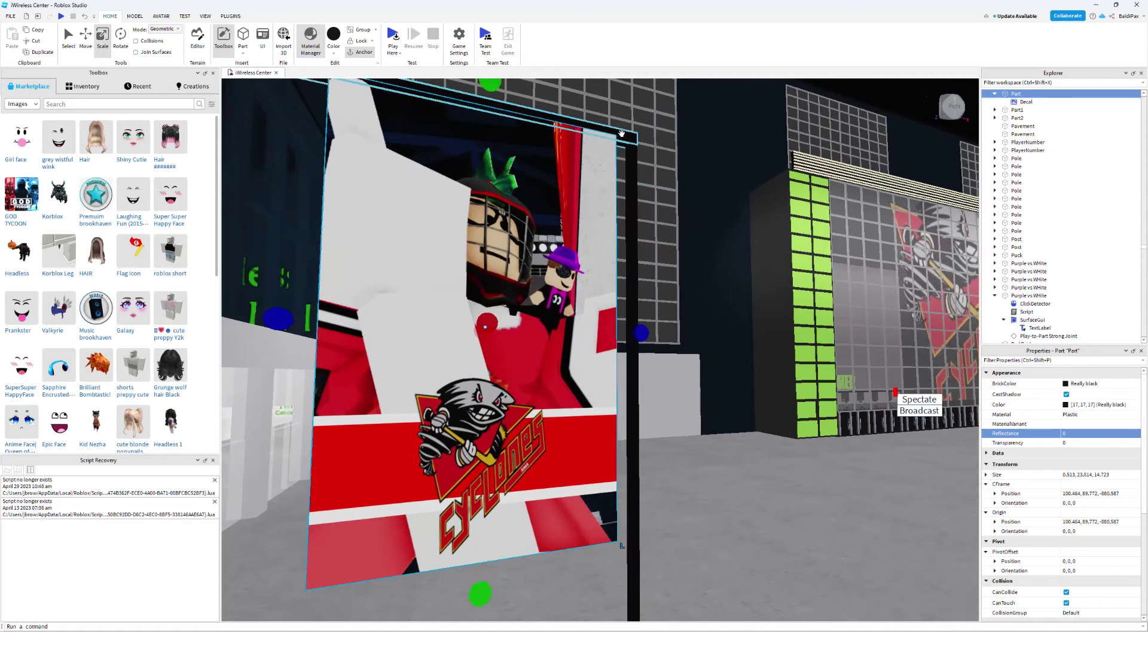
pyautogui.keyDown('ctrl'); pyautogui.click(636, 157); pyautogui.keyUp('ctrl')
pyautogui.keyDown('ctrl'); pyautogui.click(630, 159); pyautogui.keyUp('ctrl')
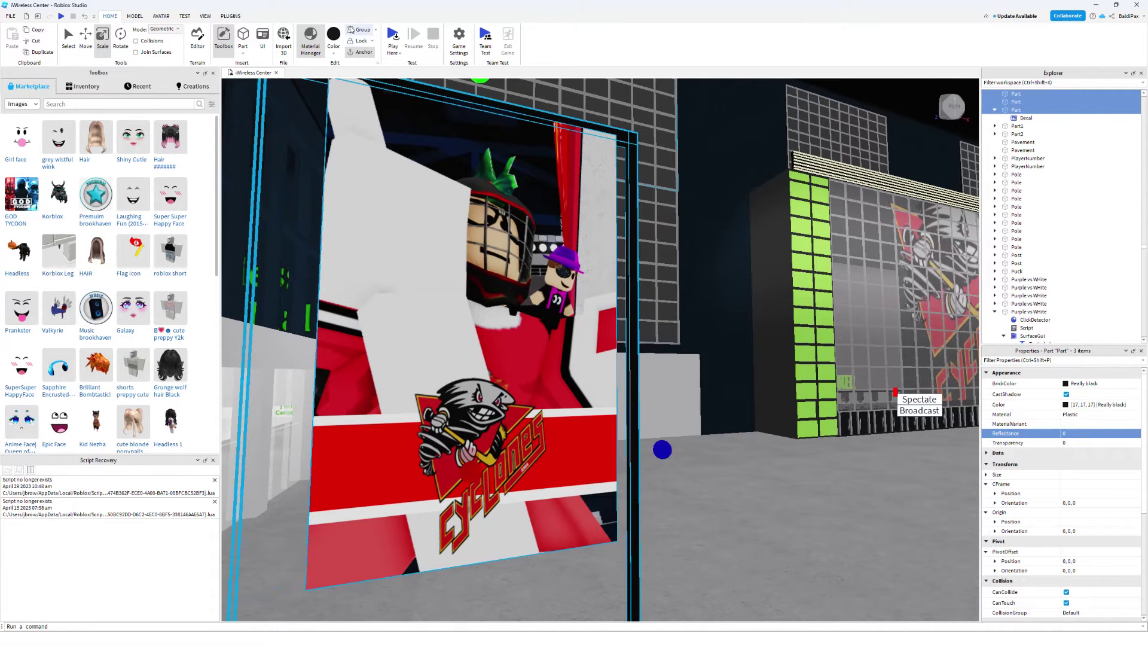
# Copy the player poster decal from the banner's front and paste it onto the panel's back face
pyautogui.click(439, 219)
pyautogui.rightClick(439, 224)
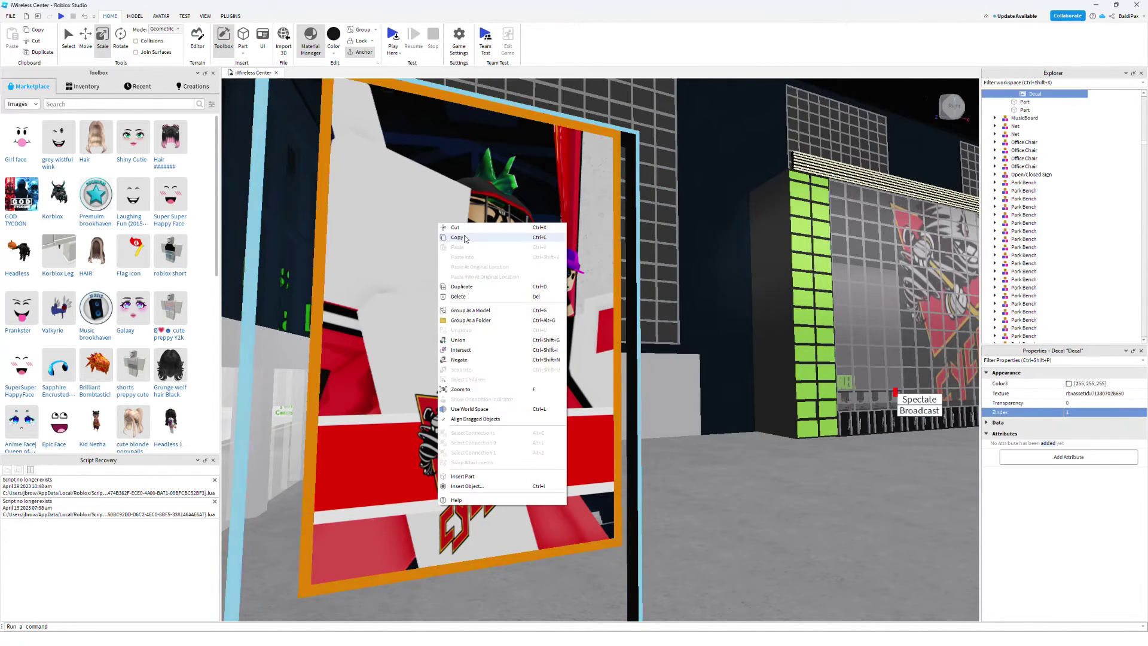
pyautogui.click(465, 238)
pyautogui.moveTo(464, 237); pyautogui.dragTo(604, 264, button='right')
pyautogui.rightClick(604, 264)
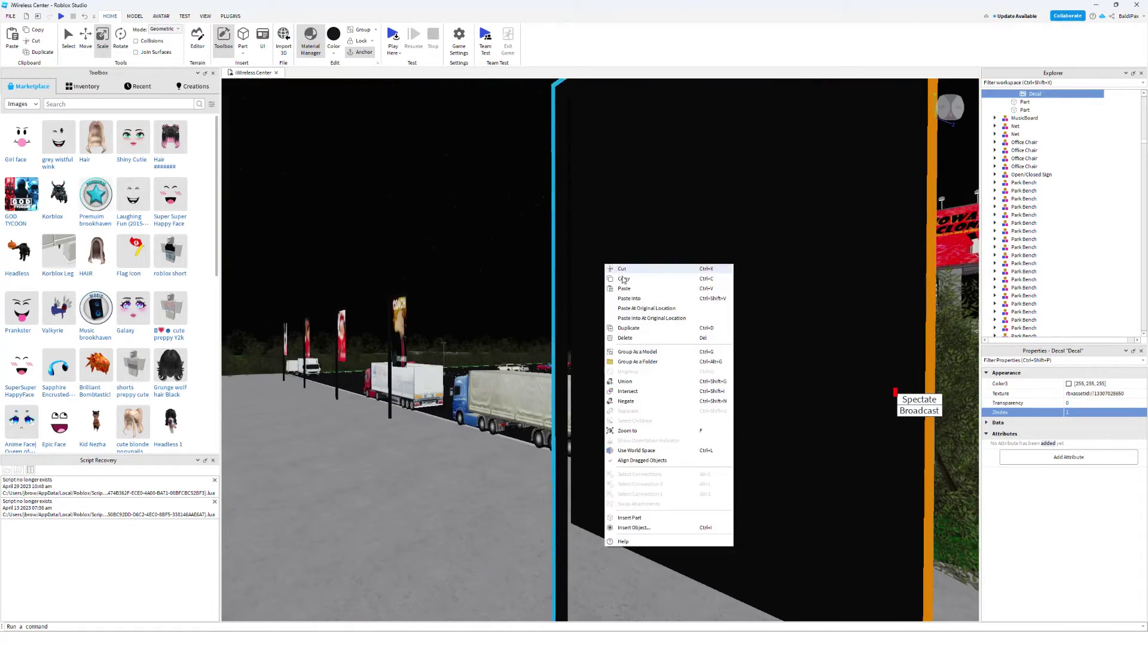
pyautogui.click(625, 288)
pyautogui.press('f')
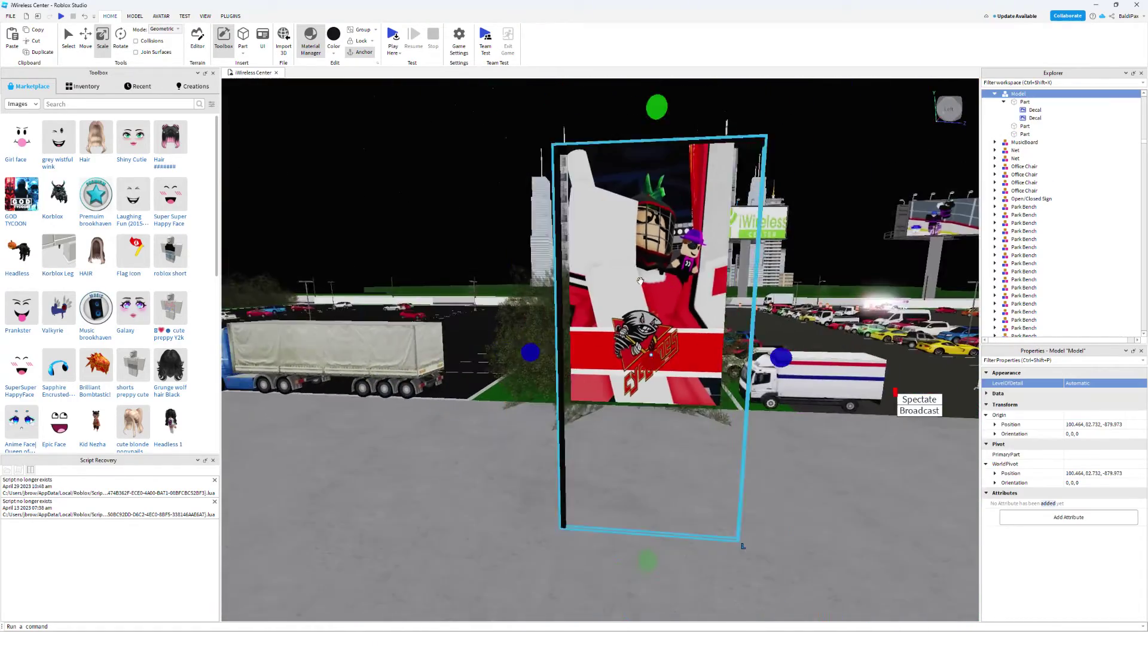
# Move the grouped banner model across the pavement in front of the arena
pyautogui.moveTo(641, 280); pyautogui.dragTo(457, 448)
pyautogui.moveTo(495, 469); pyautogui.dragTo(456, 448, button='right')
pyautogui.moveTo(456, 449); pyautogui.dragTo(477, 451)
pyautogui.moveTo(456, 448); pyautogui.dragTo(476, 451, button='right')
pyautogui.moveTo(476, 450); pyautogui.dragTo(478, 451)
pyautogui.moveTo(477, 451); pyautogui.dragTo(479, 452, button='right')
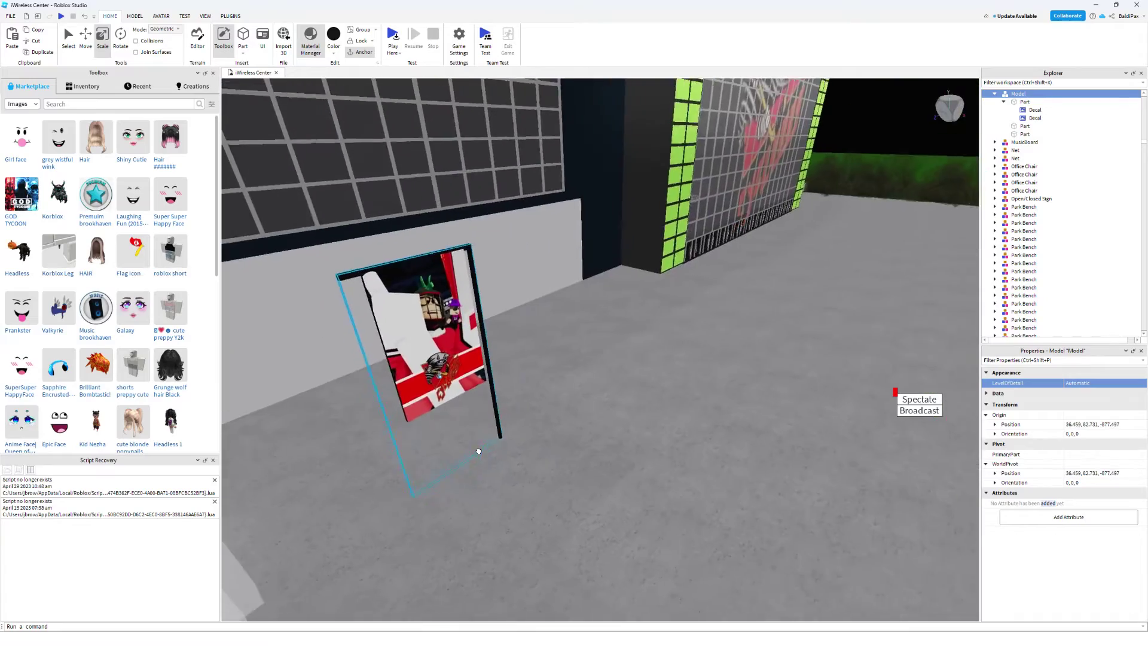
pyautogui.moveTo(478, 452); pyautogui.dragTo(467, 456)
pyautogui.moveTo(479, 452); pyautogui.dragTo(466, 457, button='right')
pyautogui.moveTo(466, 457); pyautogui.dragTo(466, 456)
pyautogui.moveTo(466, 456); pyautogui.dragTo(466, 457, button='right')
pyautogui.moveTo(466, 456); pyautogui.dragTo(541, 562)
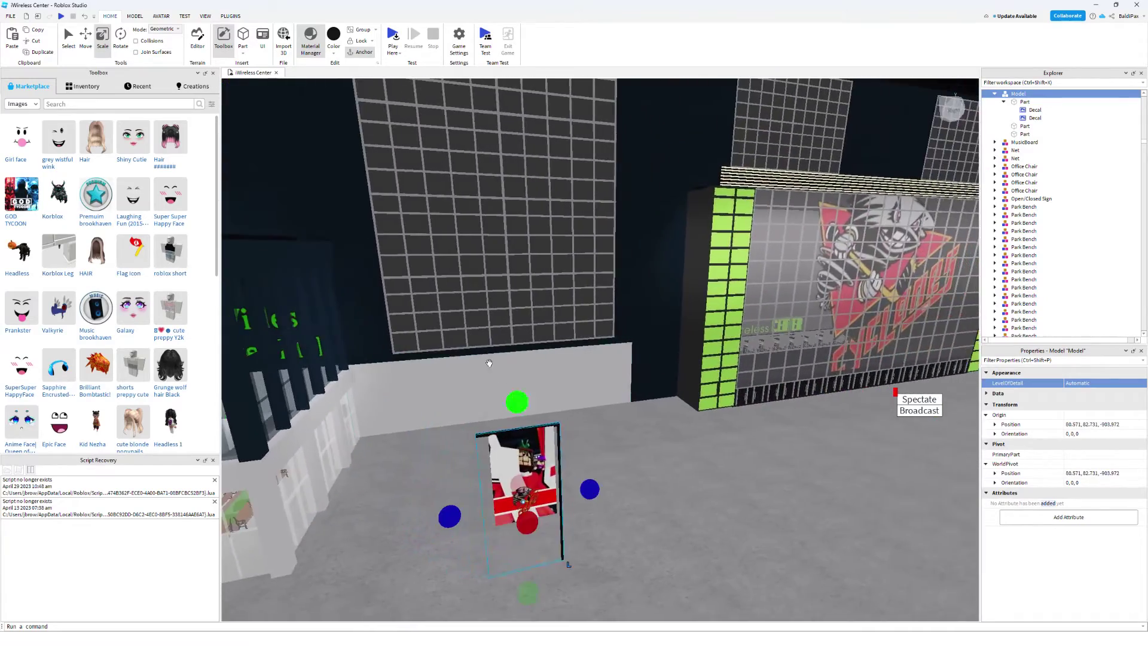
# Duplicate the Coach poster and enlarge the copy on the arena's tall gridded wall to about 65.3 by 117 studs
pyautogui.moveTo(489, 363); pyautogui.dragTo(486, 351, button='right')
pyautogui.click(495, 482)
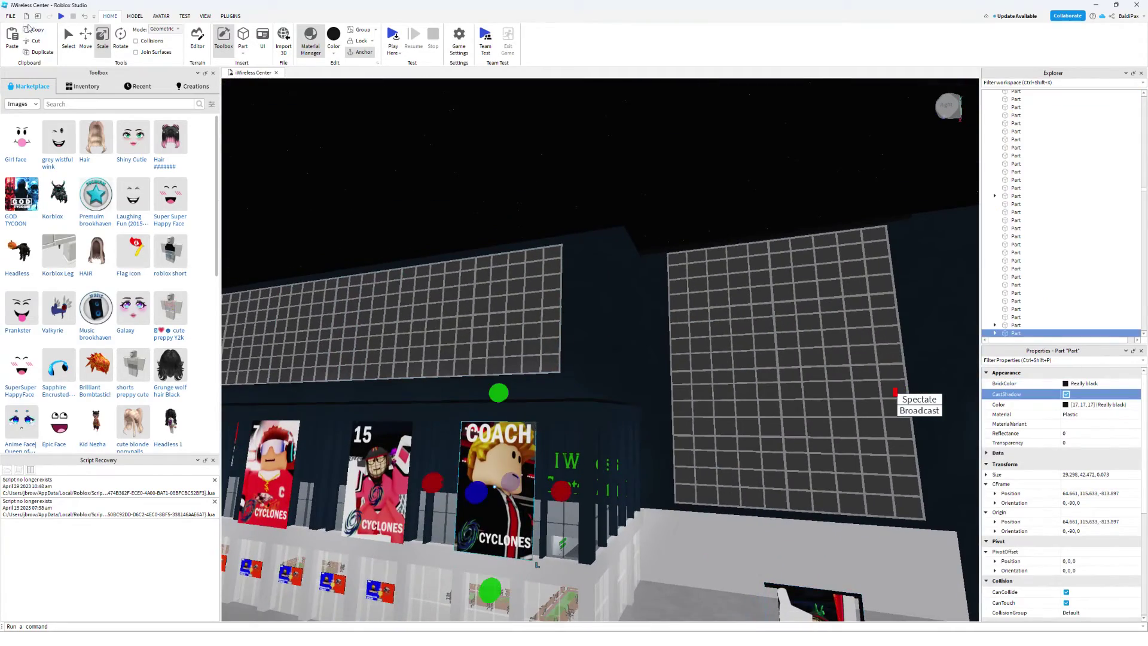
pyautogui.click(24, 50)
pyautogui.moveTo(467, 470); pyautogui.dragTo(731, 351)
pyautogui.moveTo(721, 303); pyautogui.dragTo(715, 226)
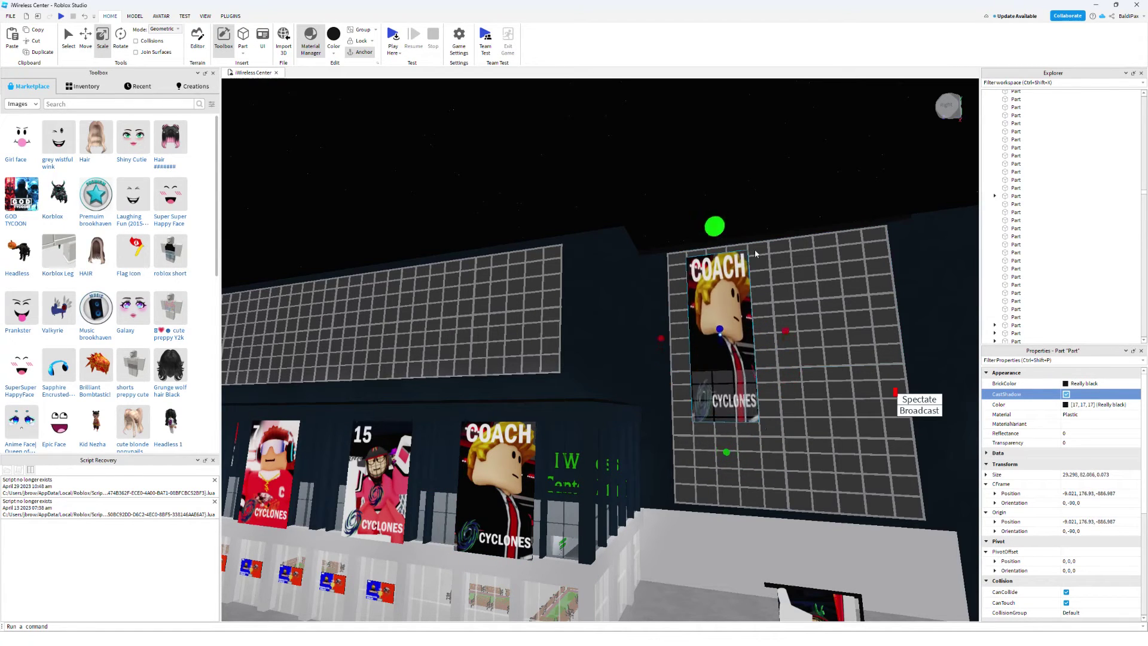
pyautogui.moveTo(784, 333); pyautogui.dragTo(887, 330)
pyautogui.moveTo(770, 451); pyautogui.dragTo(759, 540)
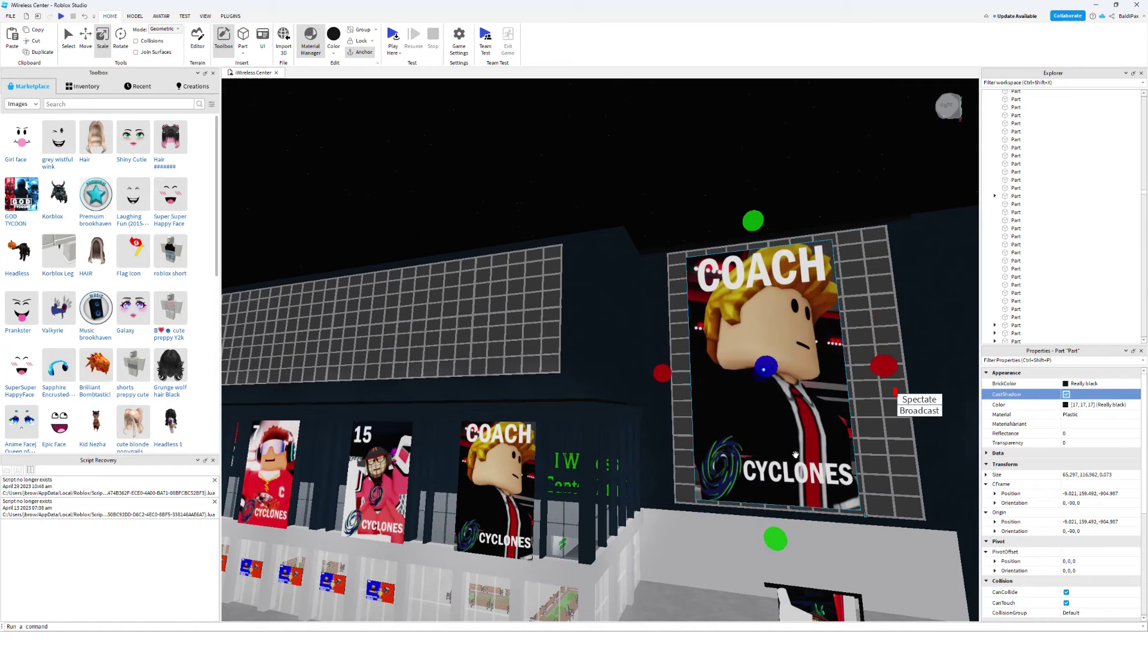
# Replace the enlarged wall poster's Coach decal with the copied player decal, and delete the poster from the wall
pyautogui.click(795, 455)
pyautogui.moveTo(795, 456); pyautogui.dragTo(801, 458, button='right')
pyautogui.click(802, 458)
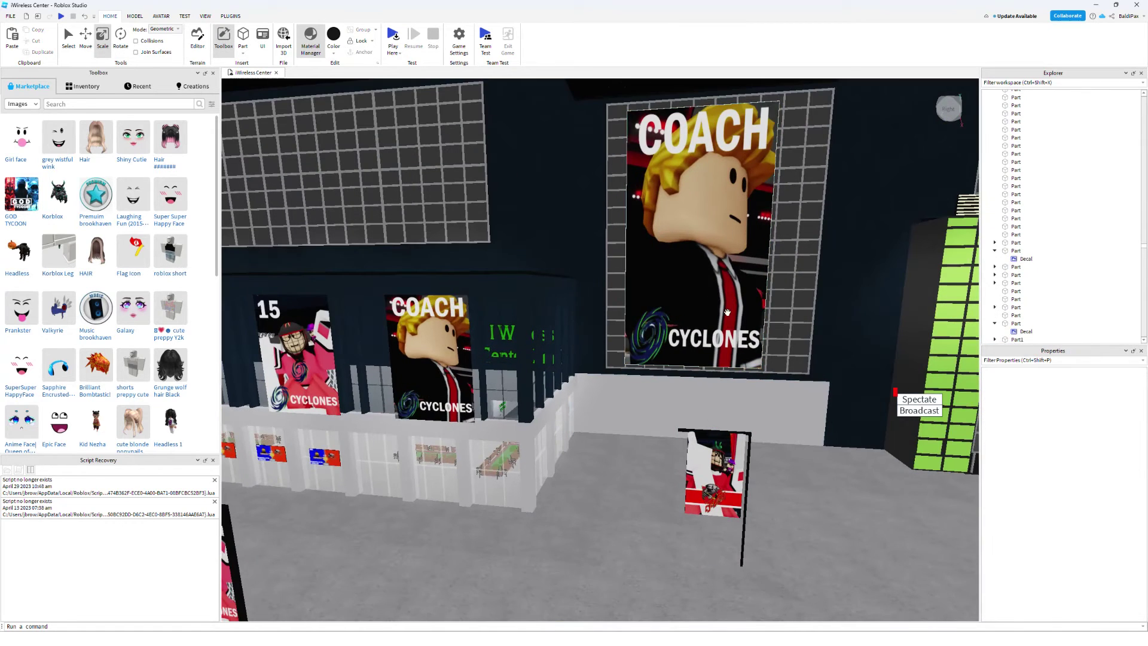
pyautogui.click(727, 312)
pyautogui.press('Delete')
pyautogui.rightClick(727, 312)
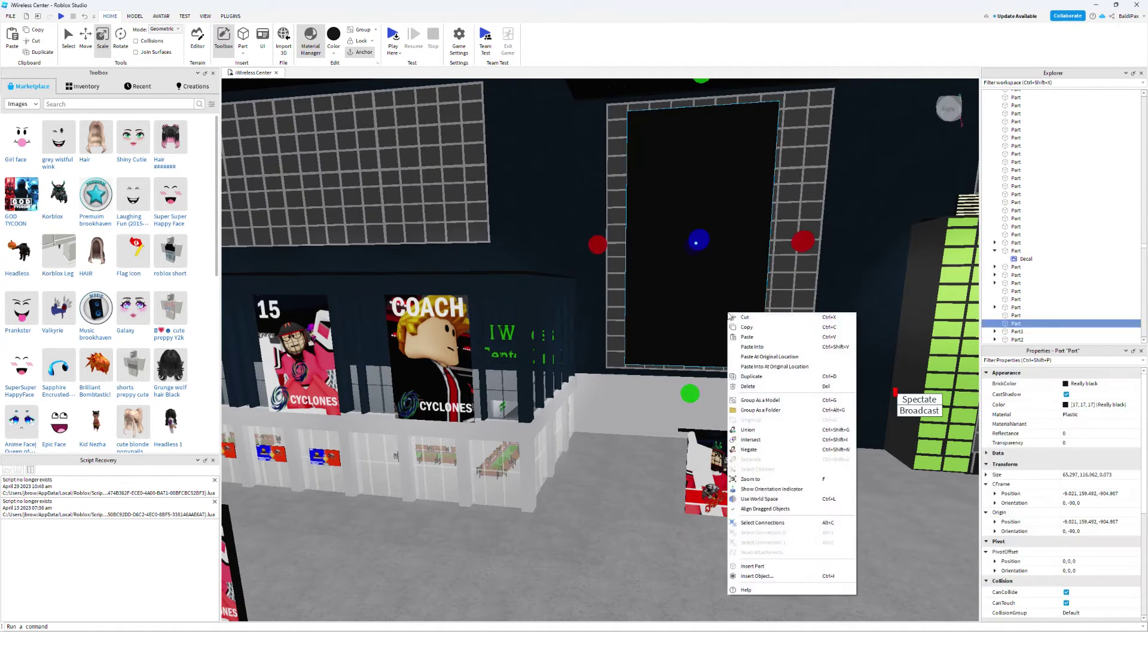
pyautogui.click(747, 337)
pyautogui.press('f')
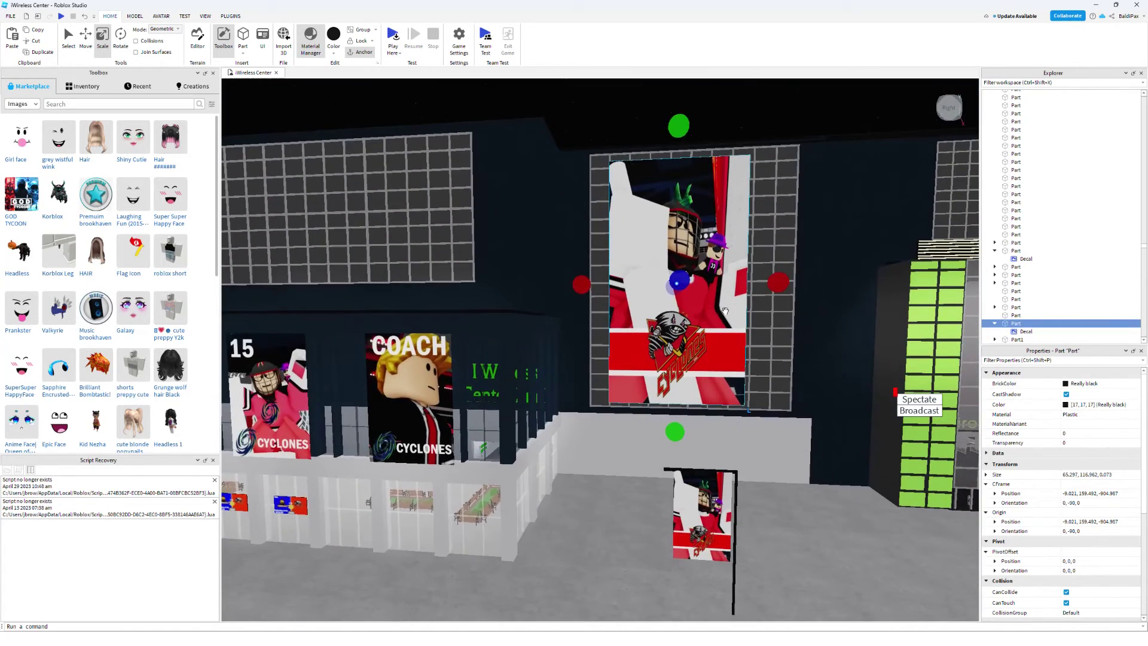
pyautogui.moveTo(725, 311); pyautogui.dragTo(717, 328, button='right')
pyautogui.press('Delete')
# Move the banner model to the pavement's outer edge near the trucks, in line with the other pole banners
pyautogui.moveTo(641, 427); pyautogui.dragTo(626, 454)
pyautogui.moveTo(609, 564); pyautogui.dragTo(625, 455, button='right')
pyautogui.moveTo(625, 455); pyautogui.dragTo(615, 504)
pyautogui.moveTo(600, 501); pyautogui.dragTo(615, 504, button='right')
pyautogui.moveTo(615, 504); pyautogui.dragTo(615, 505)
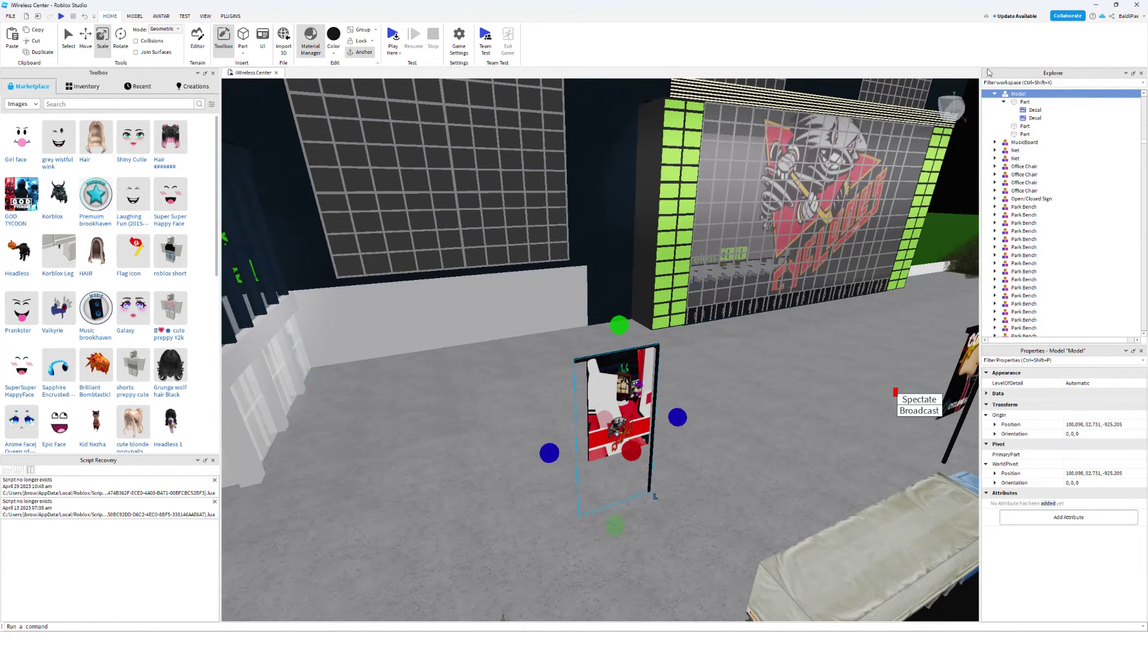
# Collapse the banner model in the object hierarchy and select all objects in the place
pyautogui.click(995, 94)
pyautogui.hotkey('ctrl', 'a')
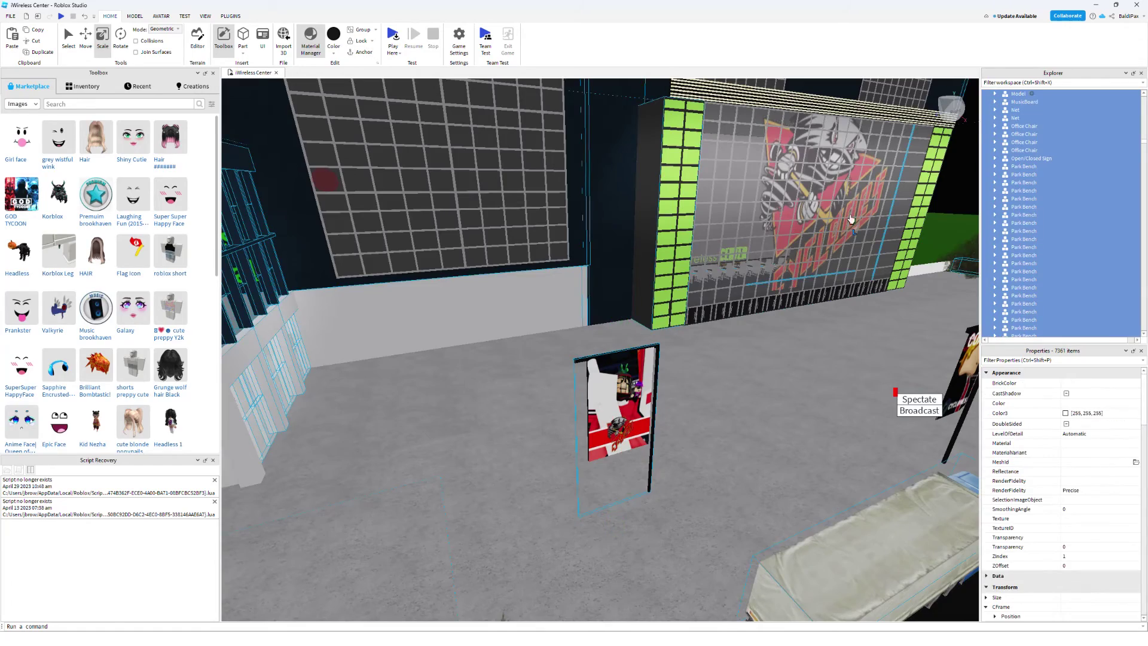
pyautogui.press('f')
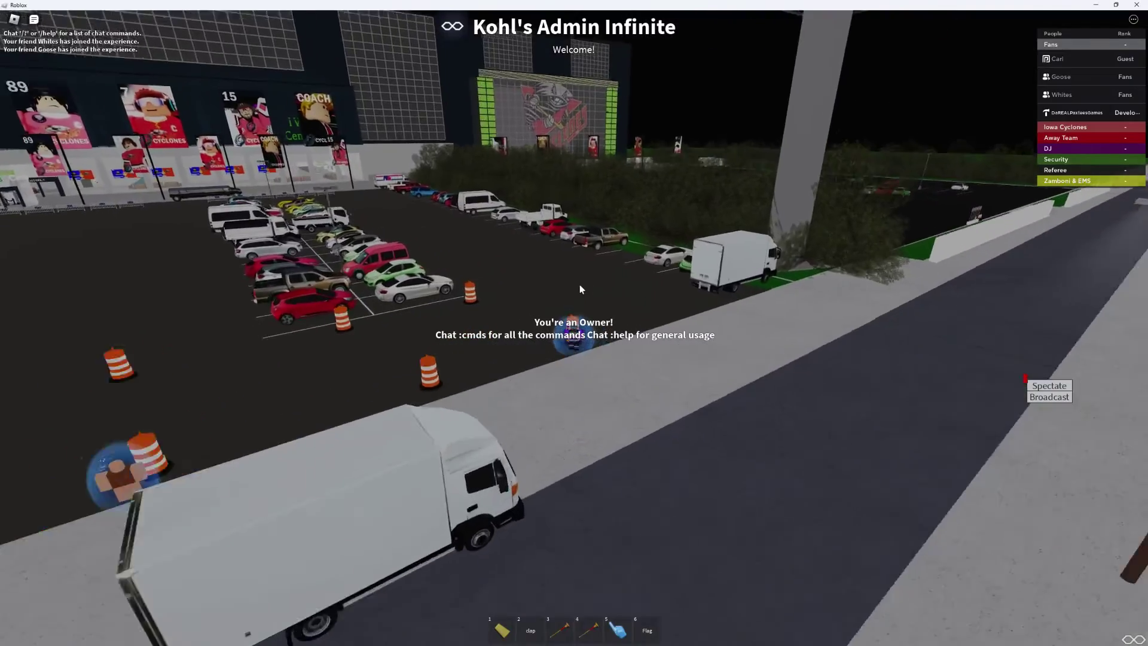
# In the Roblox player, walk the character through the parking lot to the new player banner outside the arena
pyautogui.scroll(5, 579, 289)
pyautogui.press('w')
pyautogui.moveTo(293, 188)
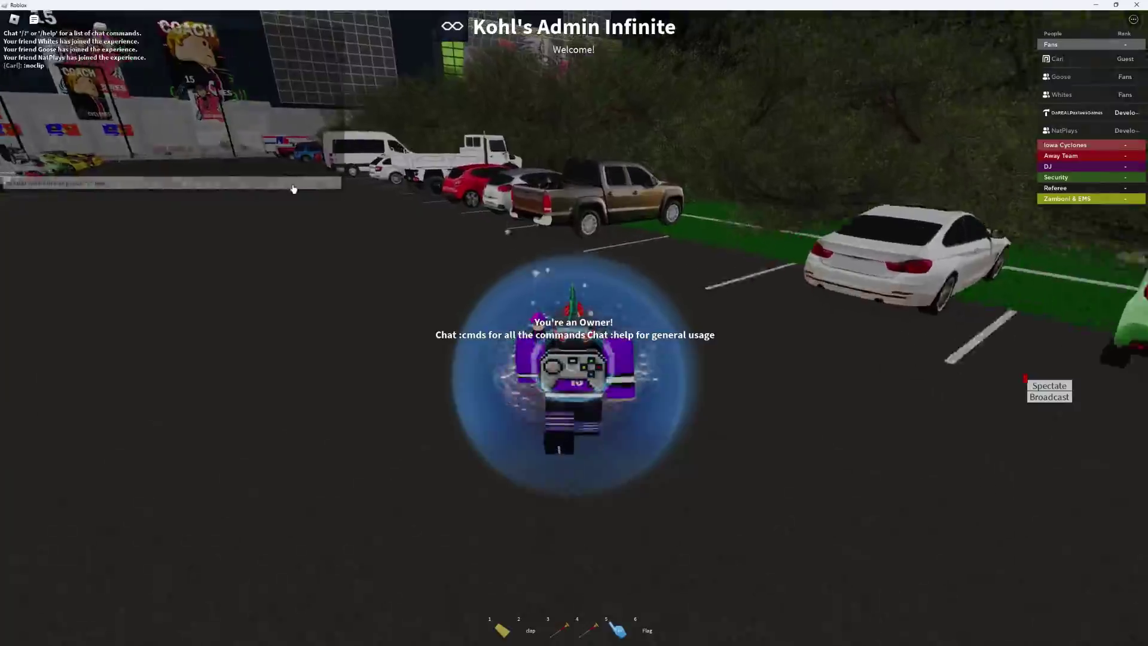
pyautogui.moveTo(349, 210); pyautogui.dragTo(349, 210, button='right')
pyautogui.press('w')
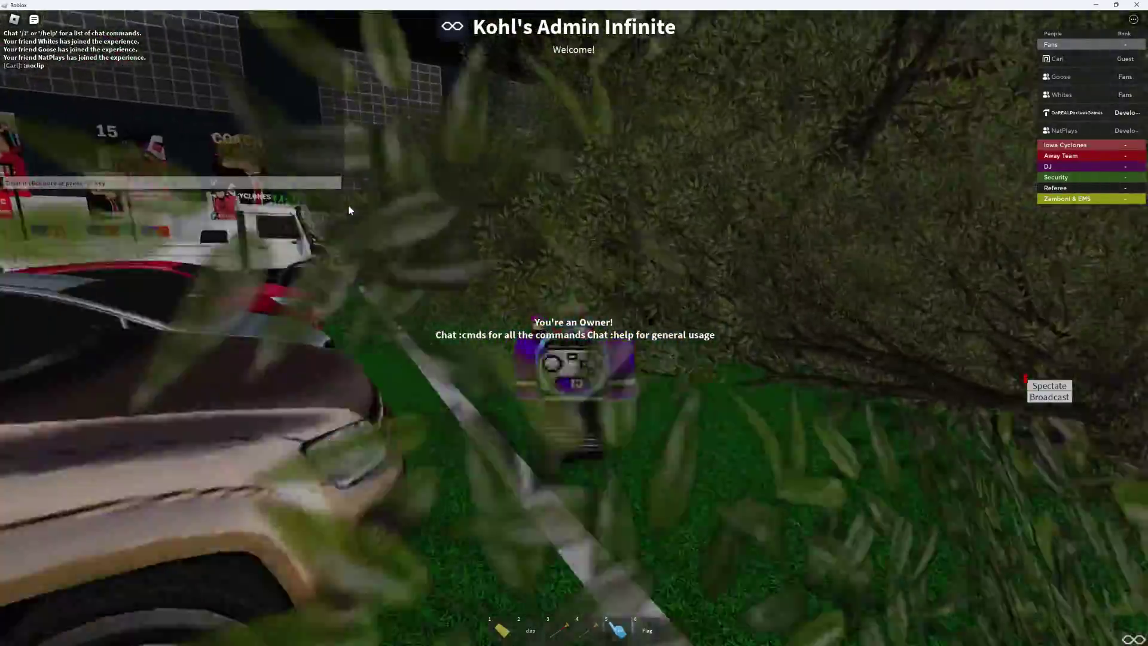
pyautogui.press('w')
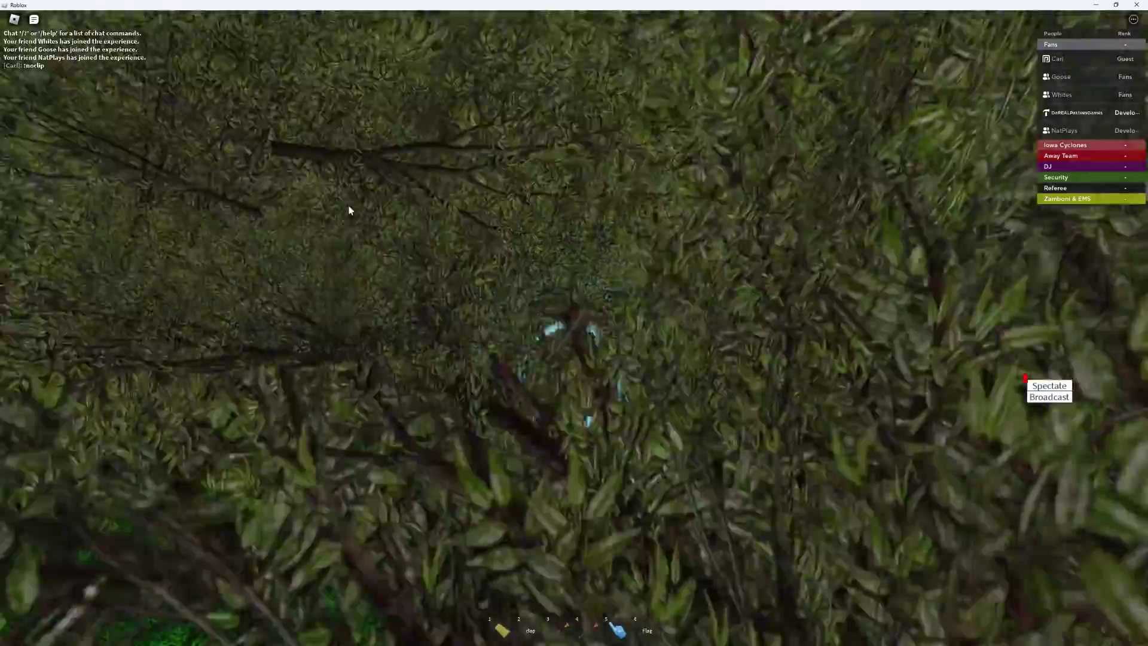
pyautogui.press('w')
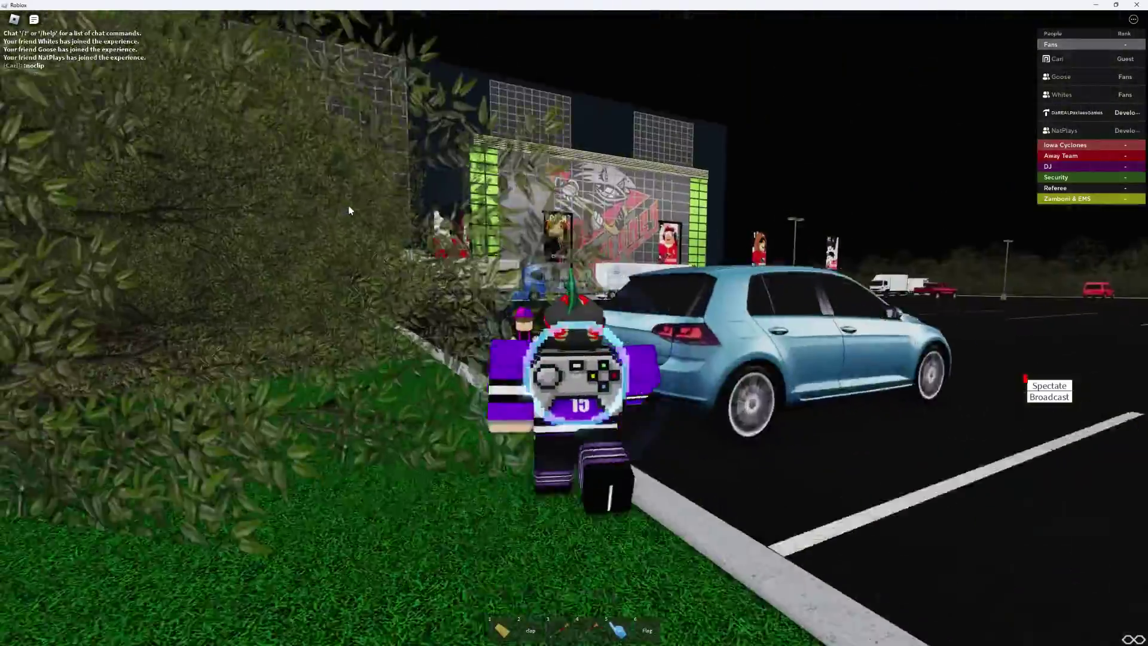
pyautogui.press('s')
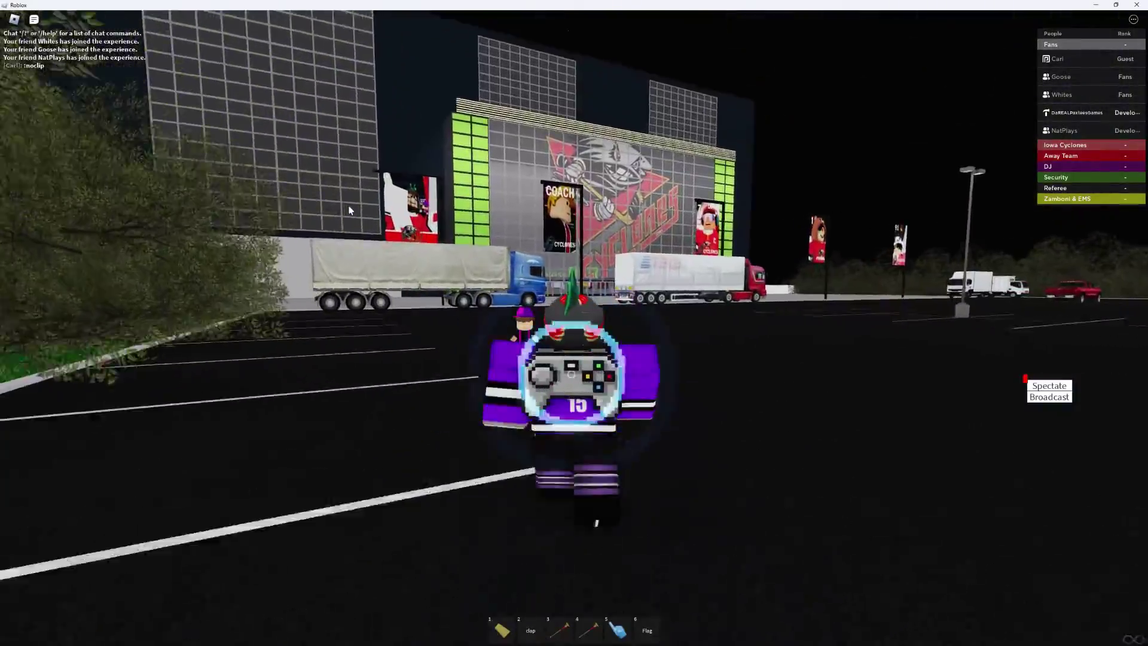
pyautogui.press('w')
pyautogui.press('a')
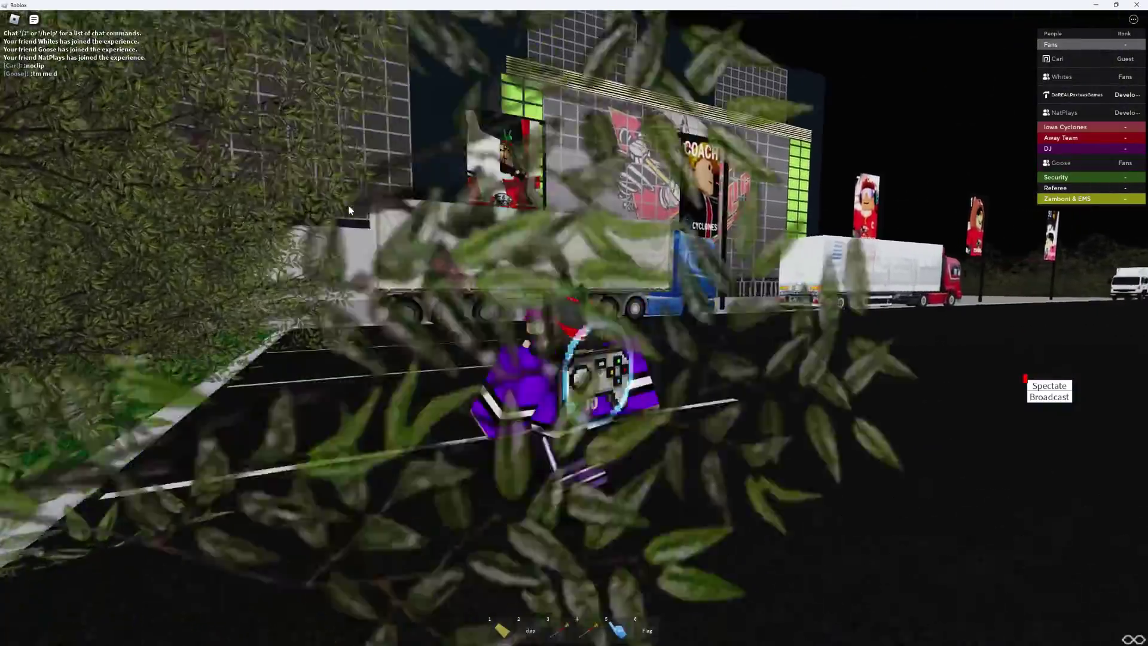
pyautogui.press('w')
pyautogui.press('a')
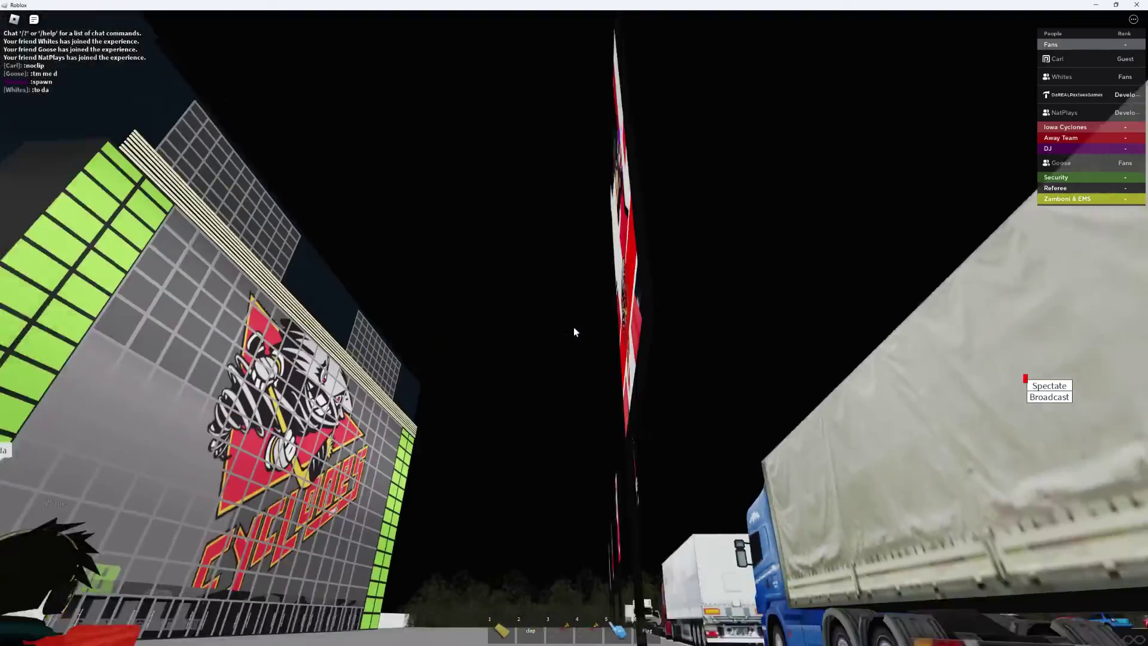
# Examine the new player banner from a distance beside the neighbouring Coach banner
pyautogui.scroll(-5, 574, 332)
pyautogui.moveTo(563, 350); pyautogui.dragTo(608, 364, button='right')
pyautogui.press('s')
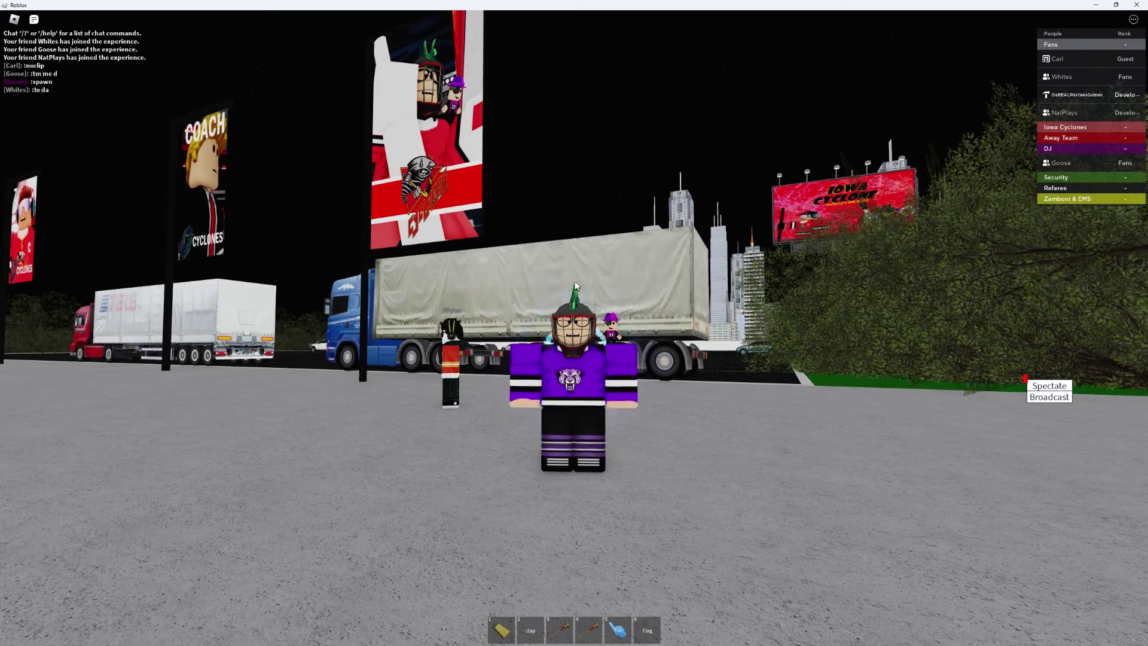
pyautogui.scroll(-4, 575, 286)
pyautogui.moveTo(496, 260)
pyautogui.mouseDown(button='right')
pyautogui.moveTo(532, 259)
pyautogui.moveTo(496, 260)
pyautogui.mouseUp(button='right')
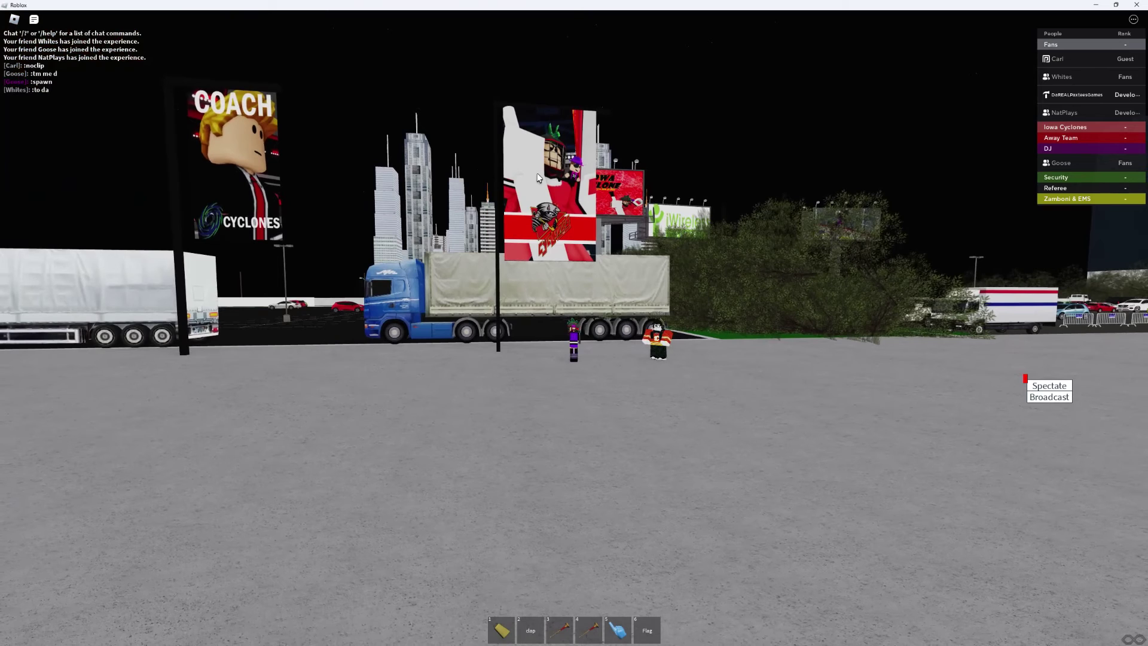